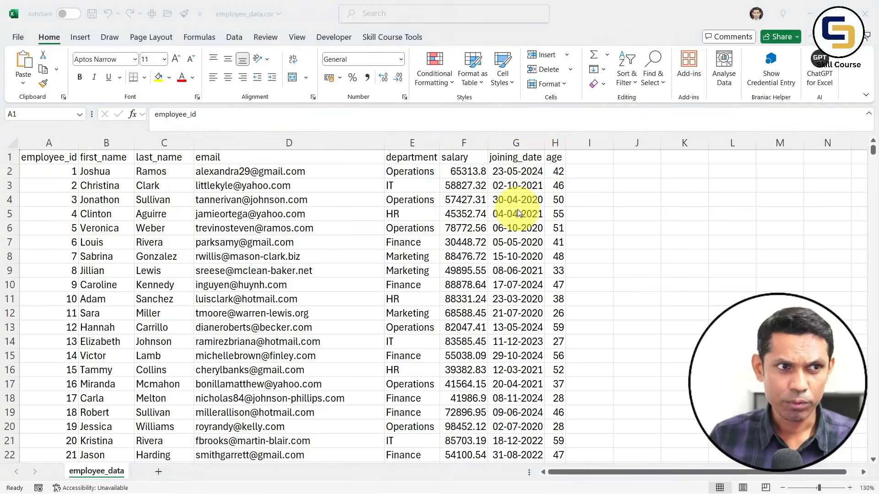
Switch to the CSV folder in File Explorer, check the two employee_data files, and return to the spreadsheet
key(alt+Tab)
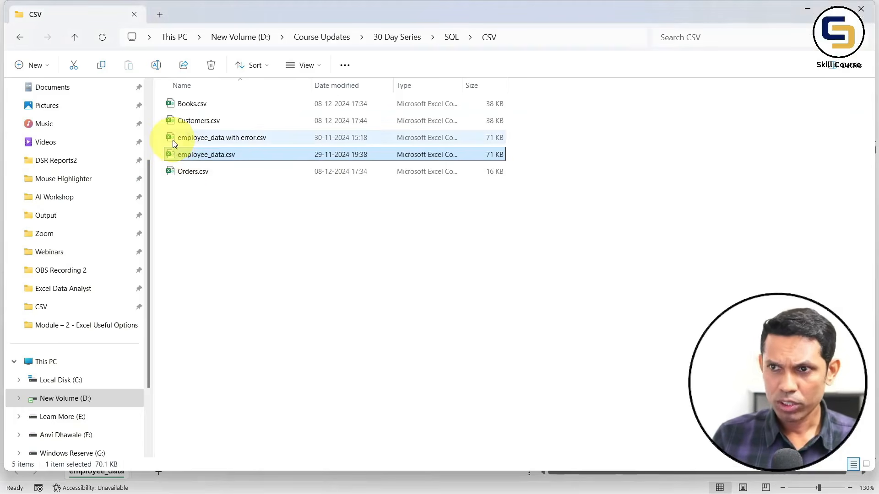
key(ctrl+2)
drag(154, 130, 548, 162)
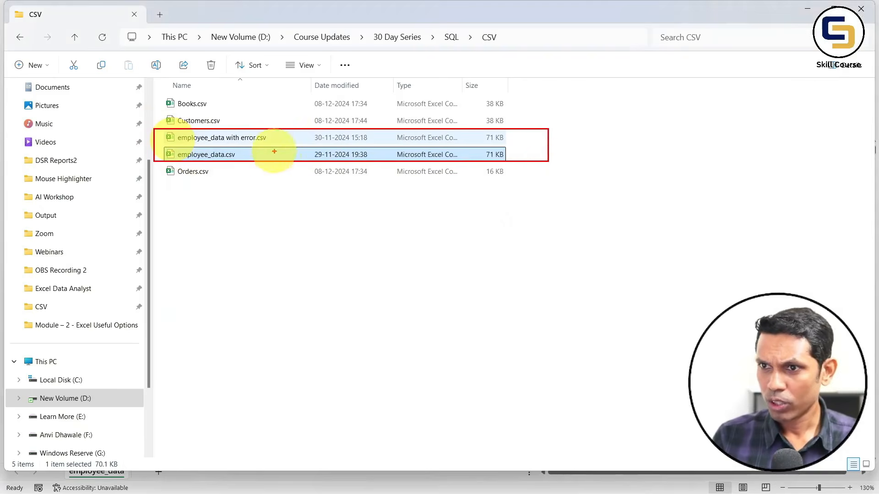
drag(246, 156, 238, 216)
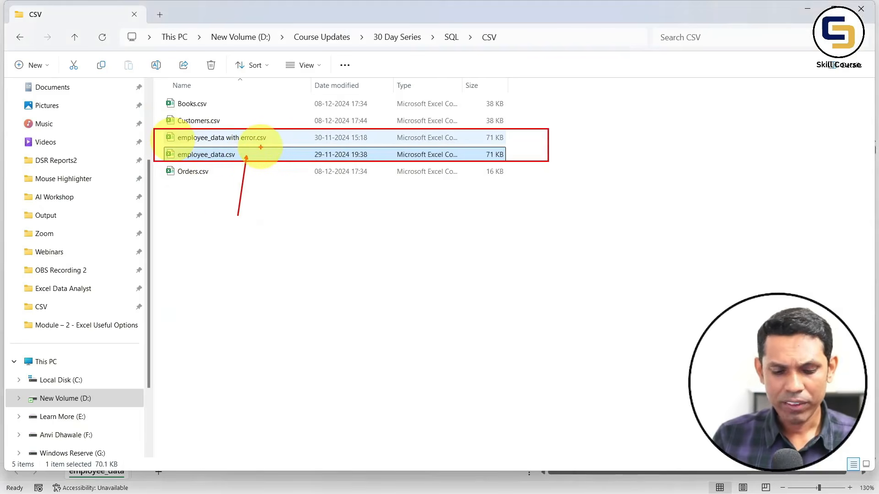
drag(246, 155, 242, 198)
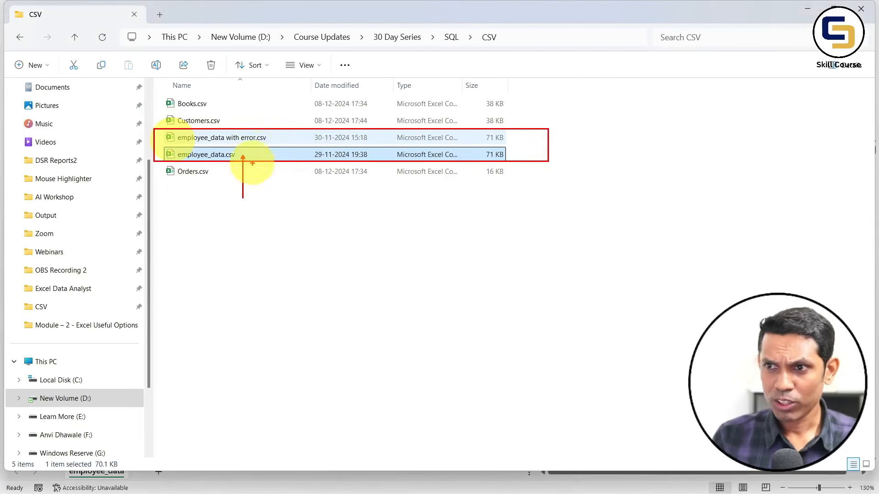
drag(266, 143, 265, 217)
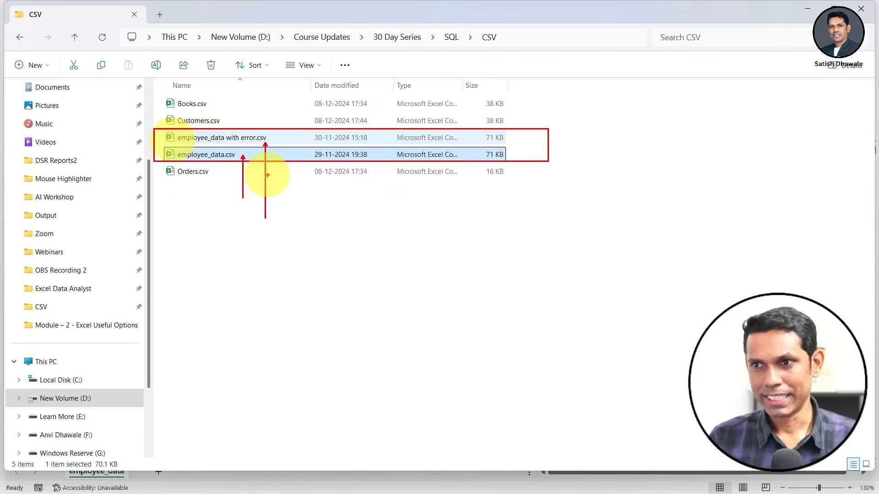
key(Escape)
key(alt+Tab)
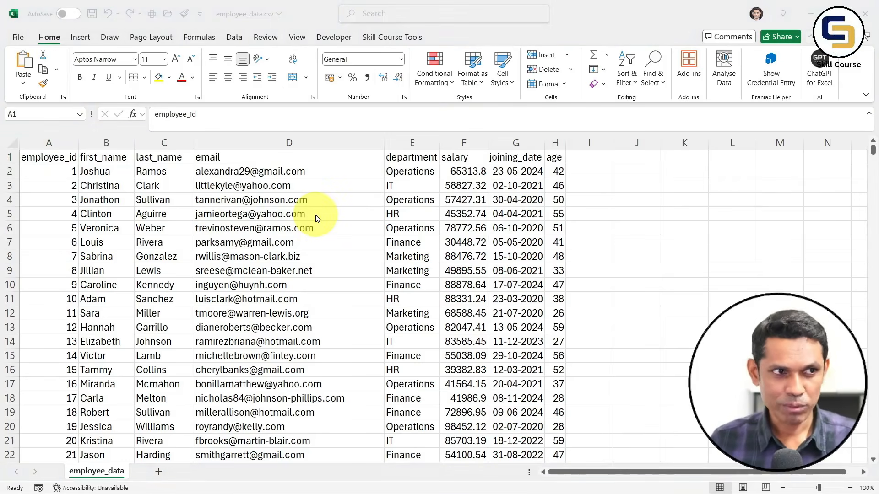
Switch to pgAdmin, run the selected CREATE TABLE employee3 statement, and query all rows of employee3
key(alt+Tab)
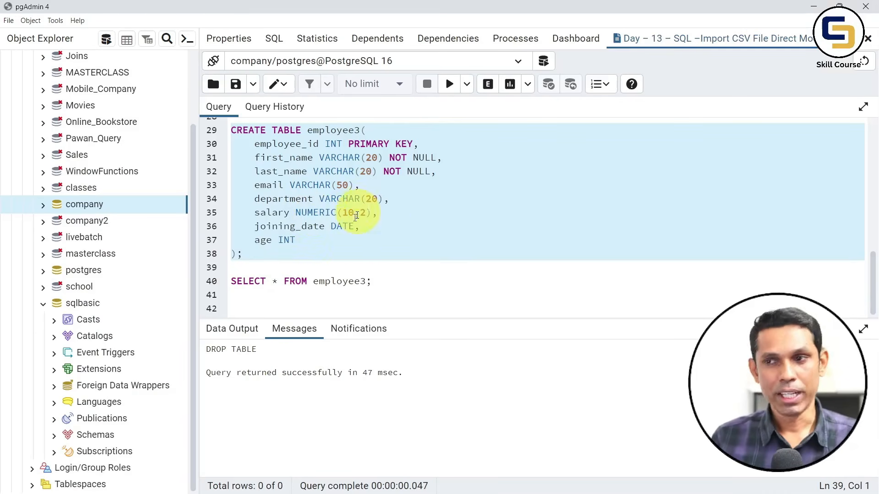
click(449, 86)
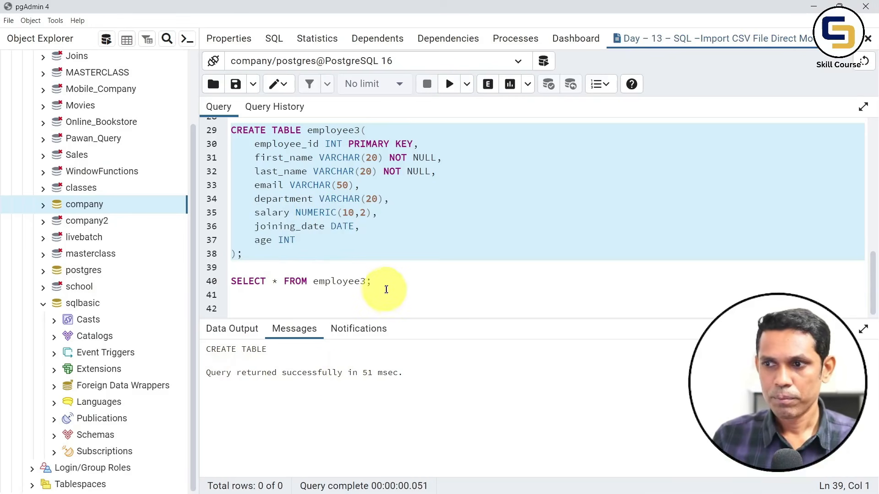
click(232, 281)
click(458, 92)
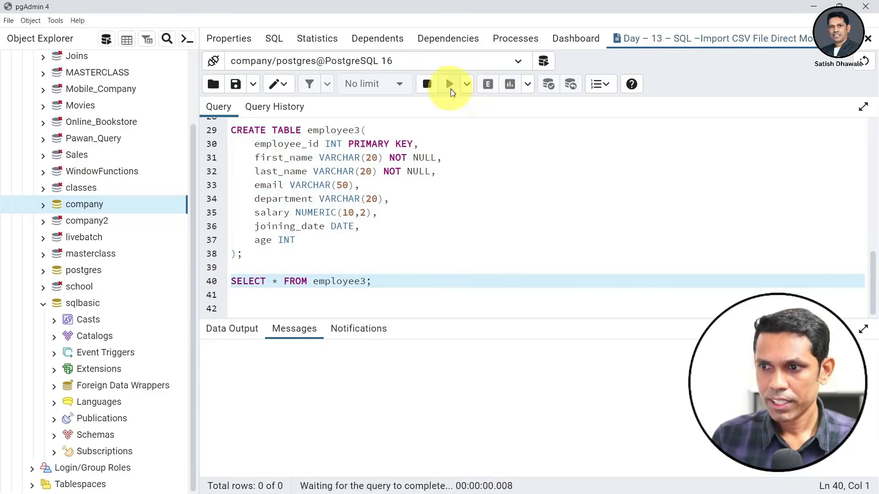
Collapse the sqlbasic database and expand company down to the list of tables in its public schema
click(43, 303)
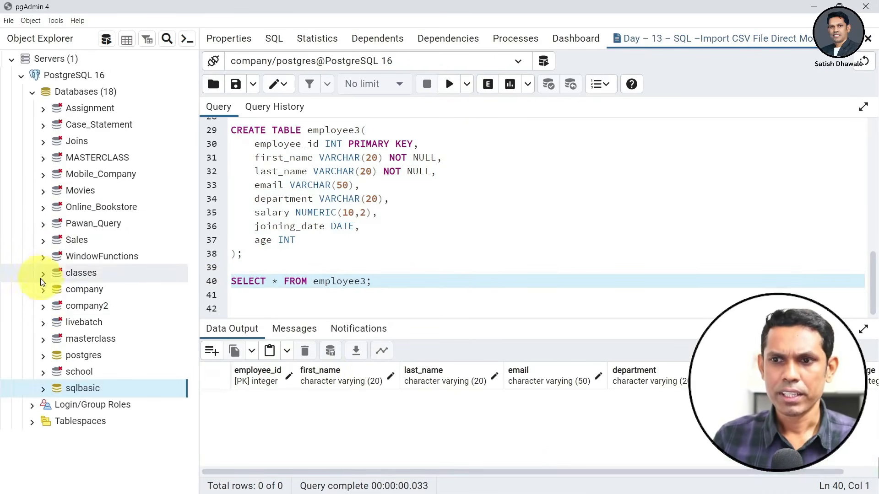
click(43, 295)
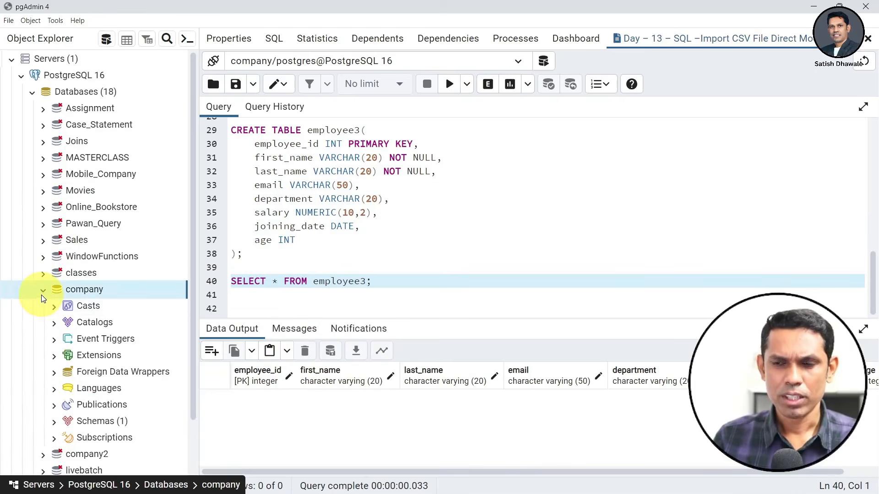
scroll(47, 298, down, 3)
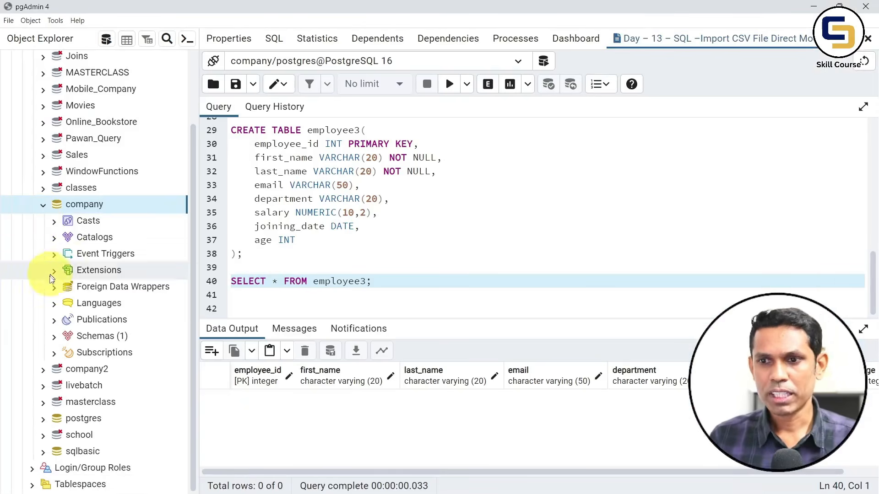
click(55, 336)
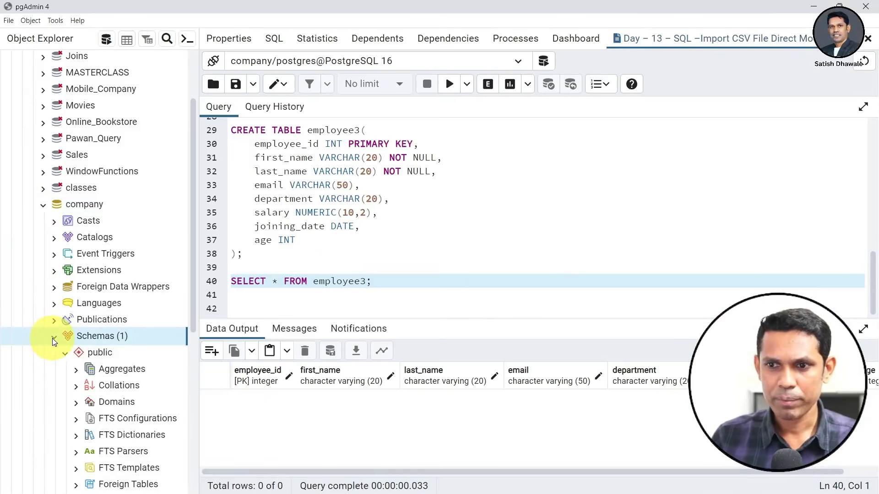
scroll(56, 339, down, 6)
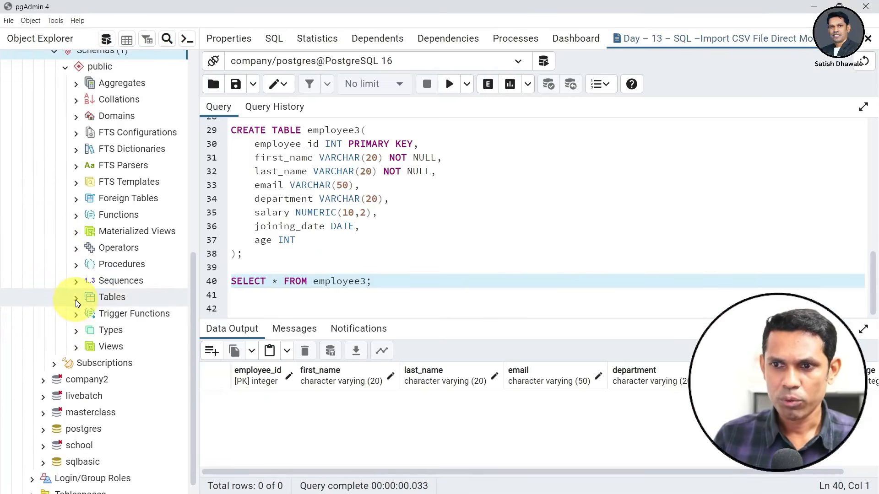
click(75, 300)
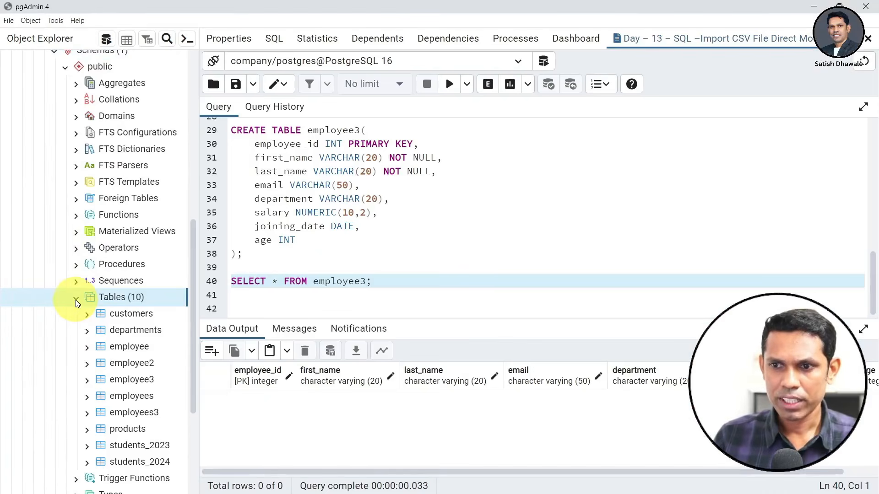
Expand the employee3 table and examine its list of columns
click(88, 380)
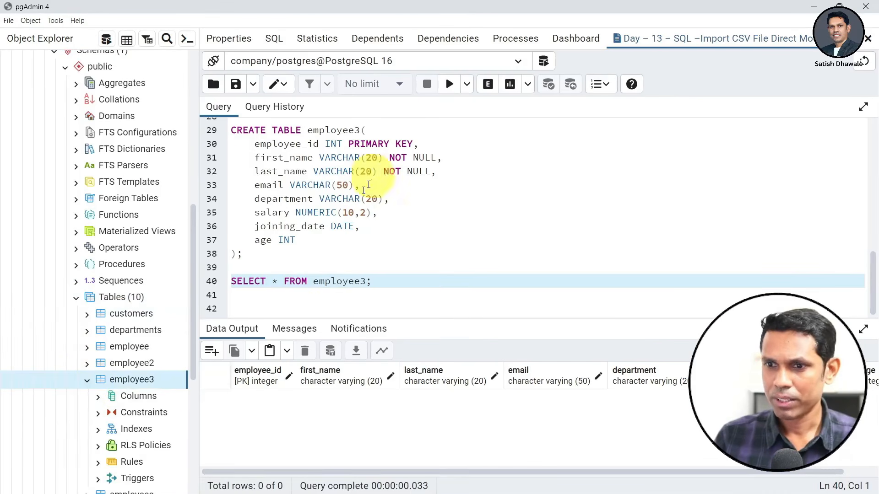
click(100, 401)
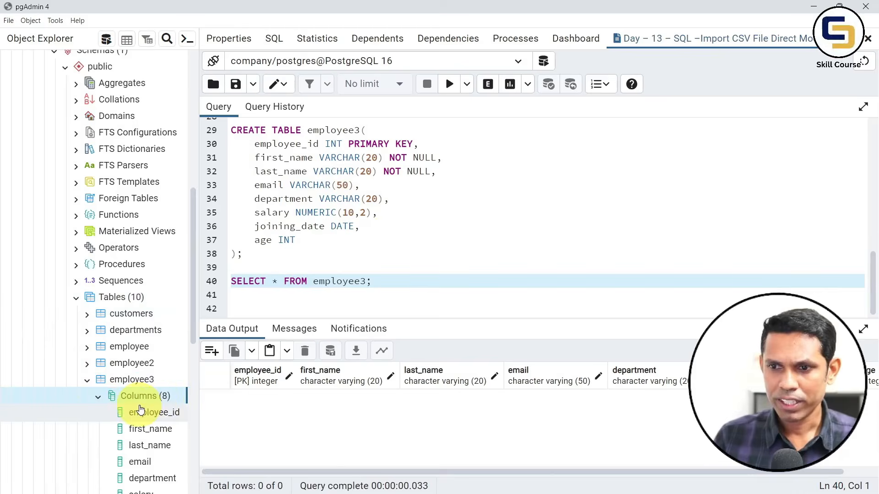
scroll(141, 403, down, 3)
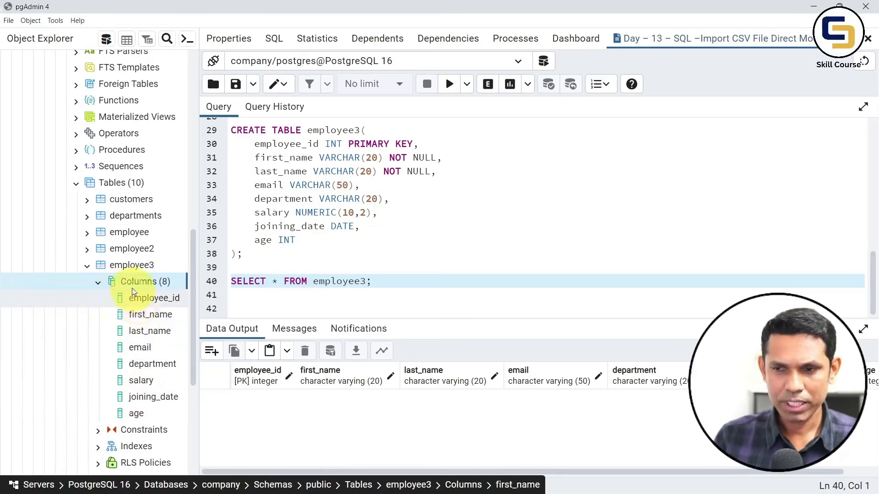
key(ctrl+2)
mouse_move(75, 255)
mouse_down()
mouse_move(174, 391)
mouse_move(186, 420)
mouse_up()
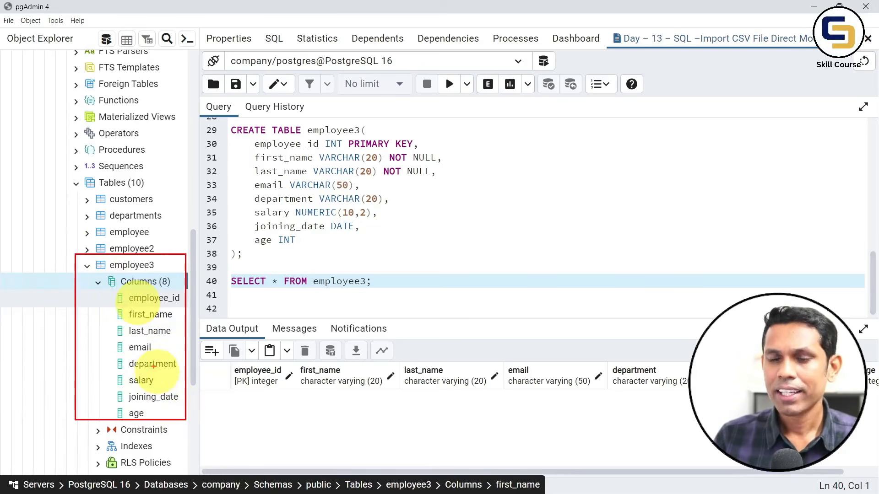
drag(106, 302, 78, 333)
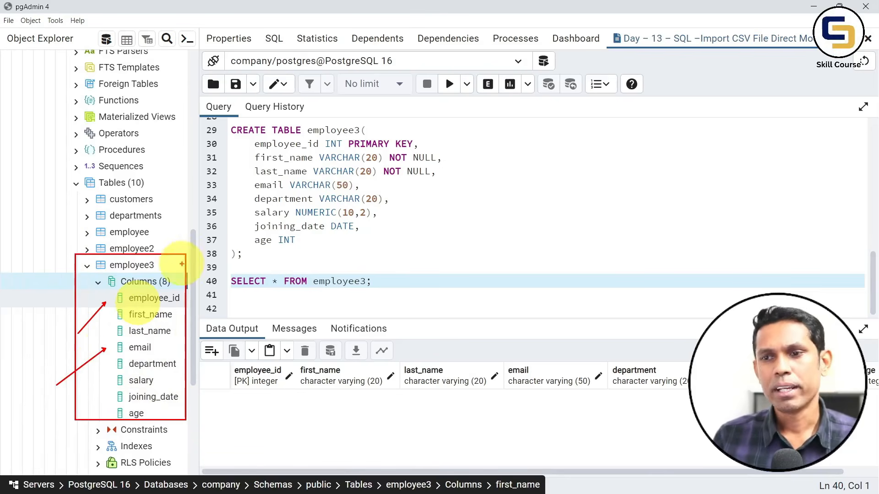
key(Escape)
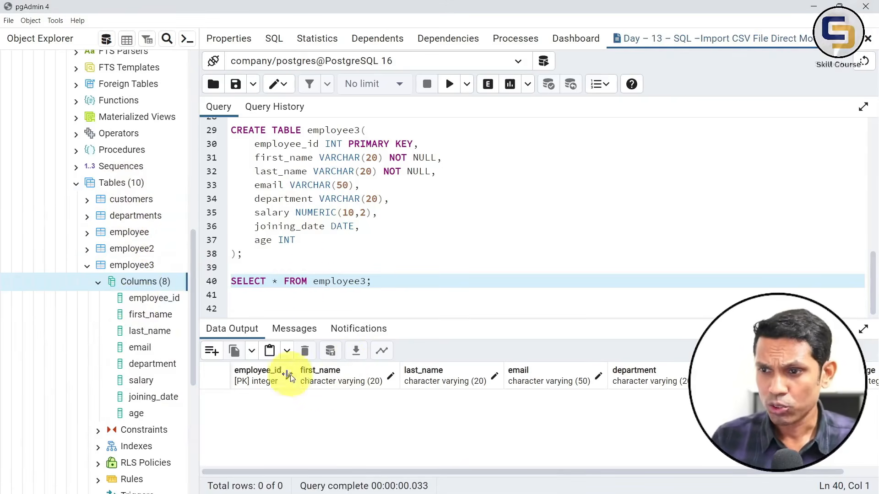
Refresh the list of tables in the company database's public schema
drag(371, 281, 231, 283)
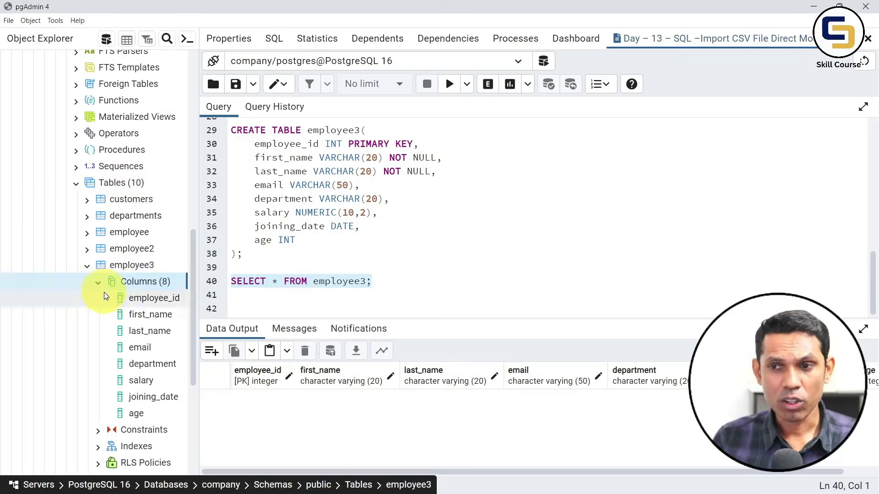
right_click(108, 188)
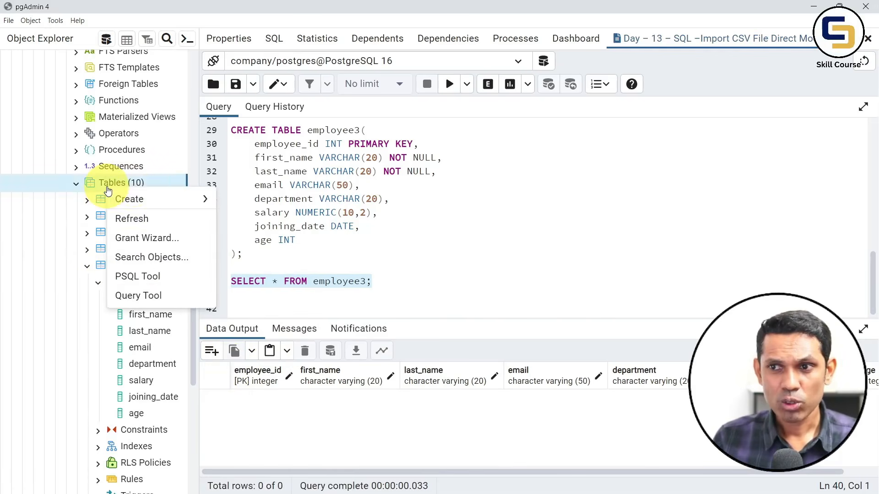
click(138, 219)
click(134, 310)
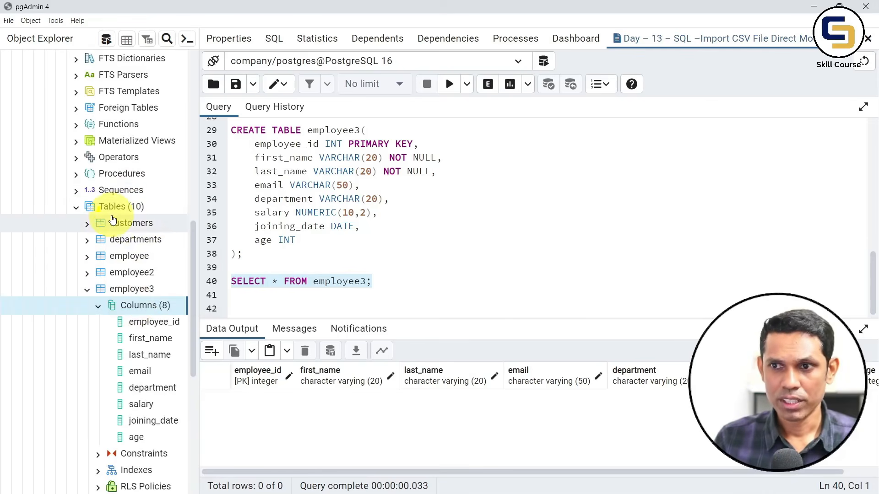
right_click(115, 208)
click(137, 238)
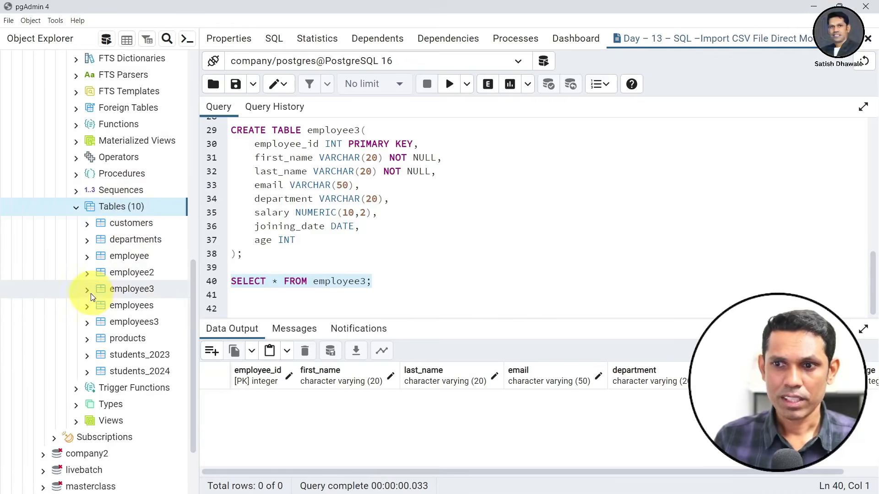
Check the columns of employee3 in the refreshed object tree and collapse the table again
double_click(100, 293)
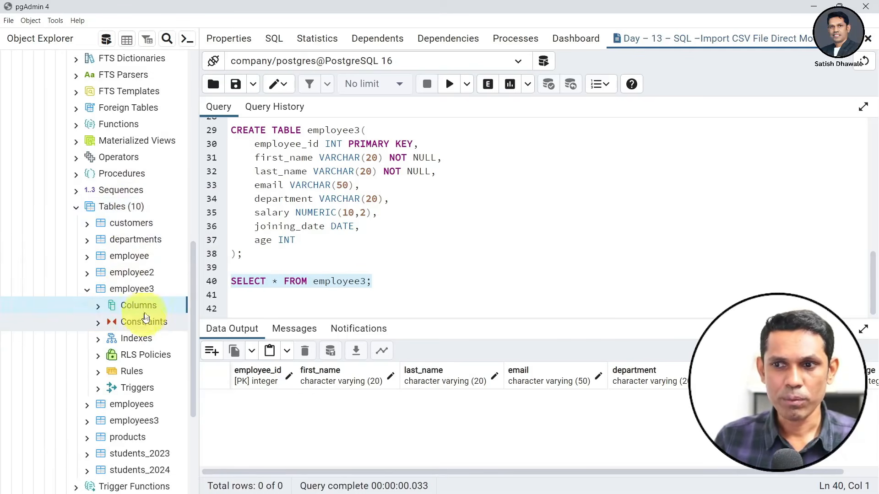
click(109, 311)
click(99, 309)
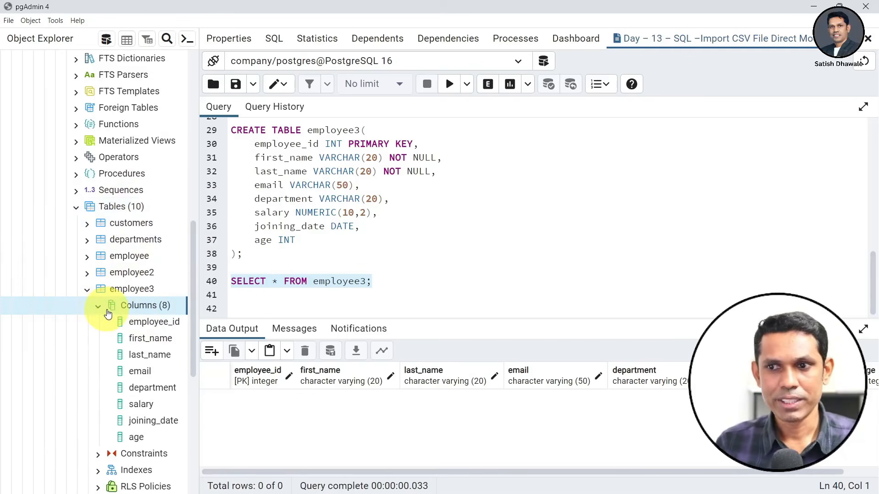
click(98, 307)
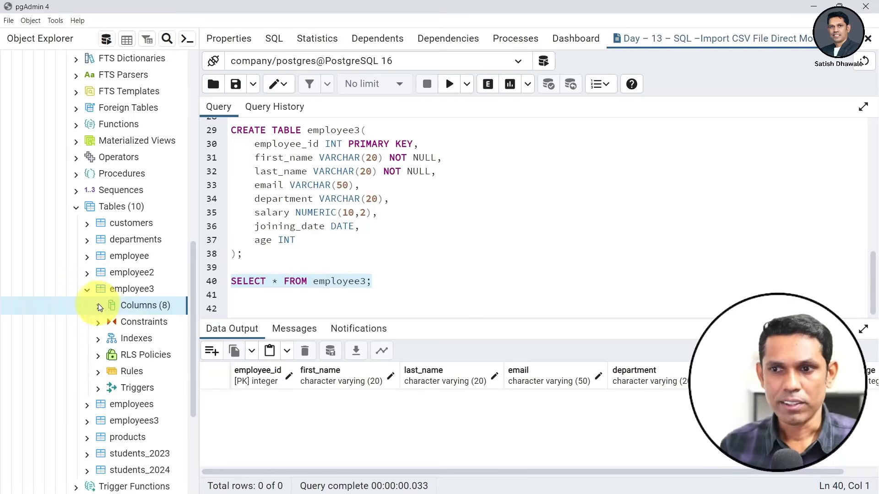
double_click(91, 293)
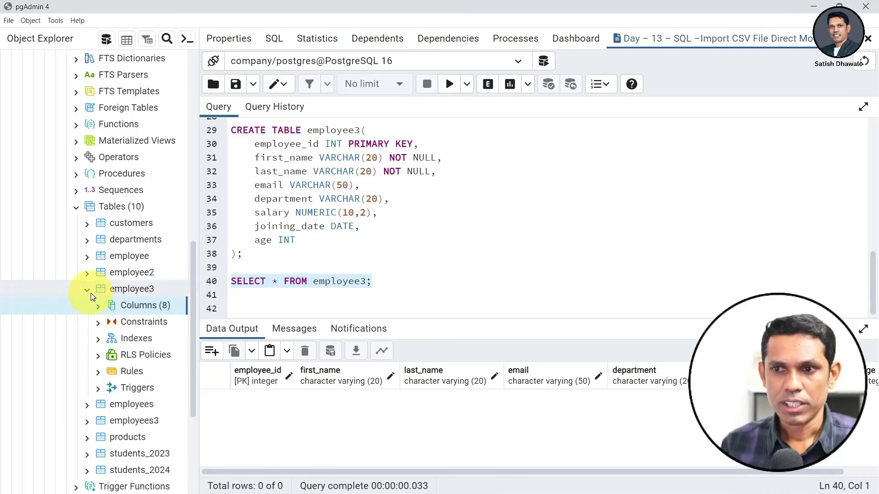
Open the Import/Export Data dialog for the employee3 table and review its options, columns and general import settings
right_click(132, 294)
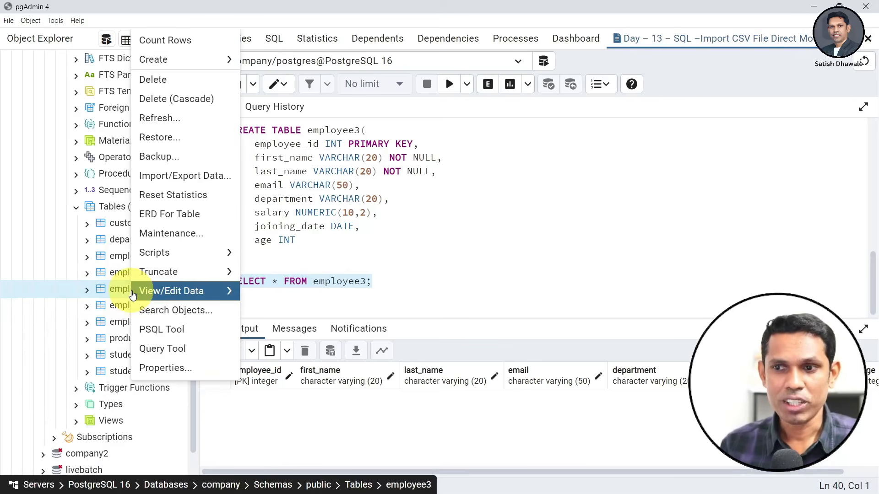
mouse_move(132, 295)
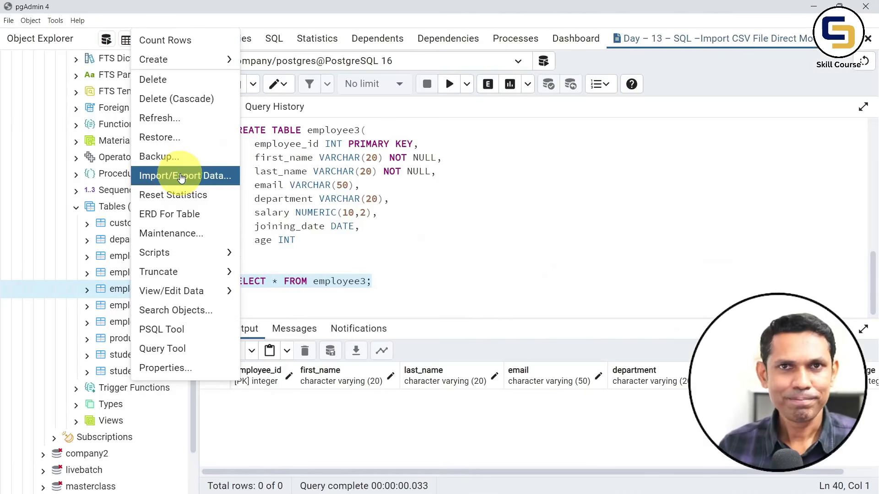
click(181, 177)
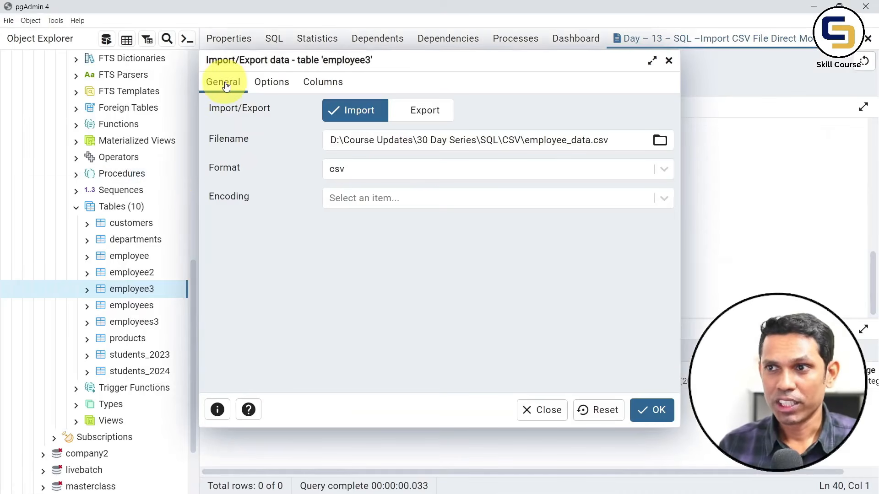
click(280, 87)
click(323, 88)
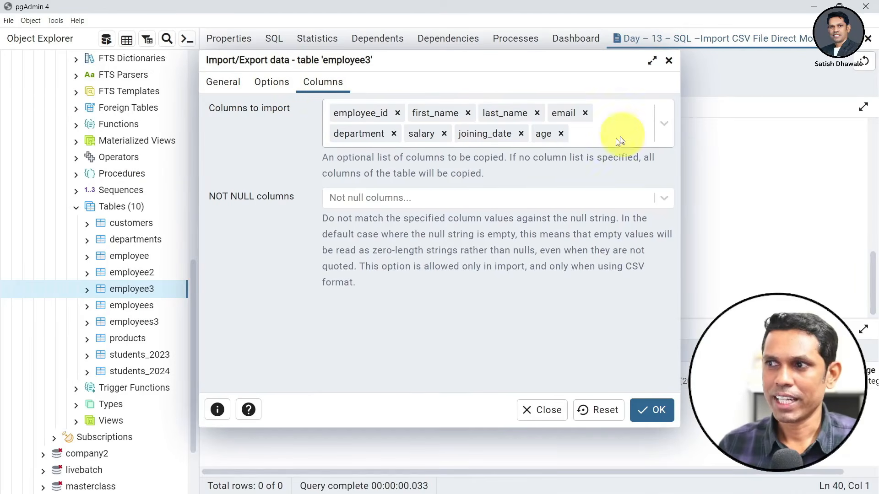
click(273, 87)
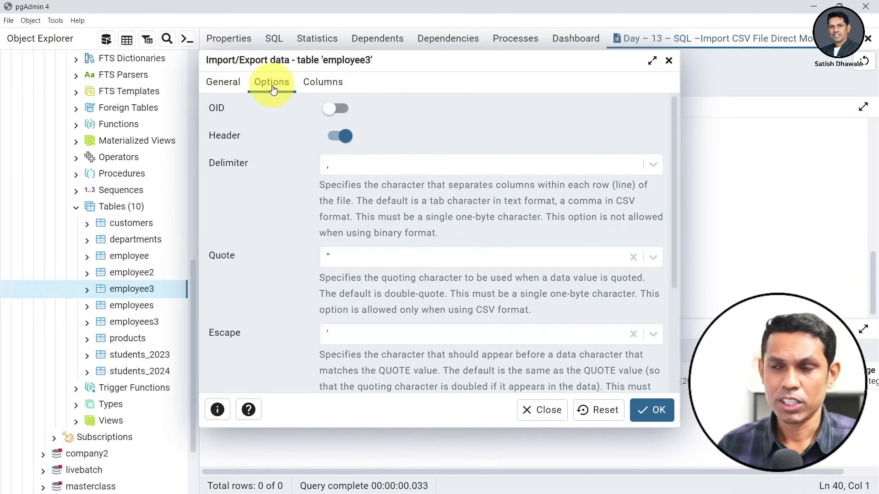
click(227, 84)
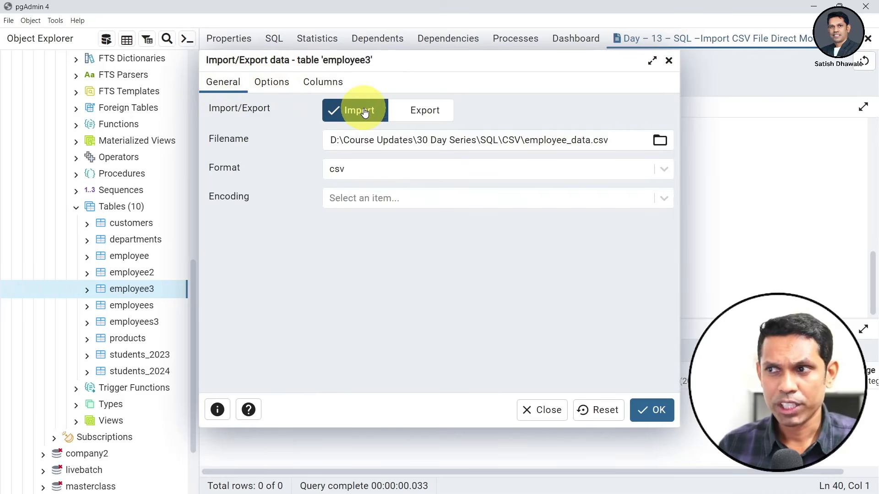
Choose employee_data.csv from the CSV folder as the file to import and keep its format as csv
click(663, 145)
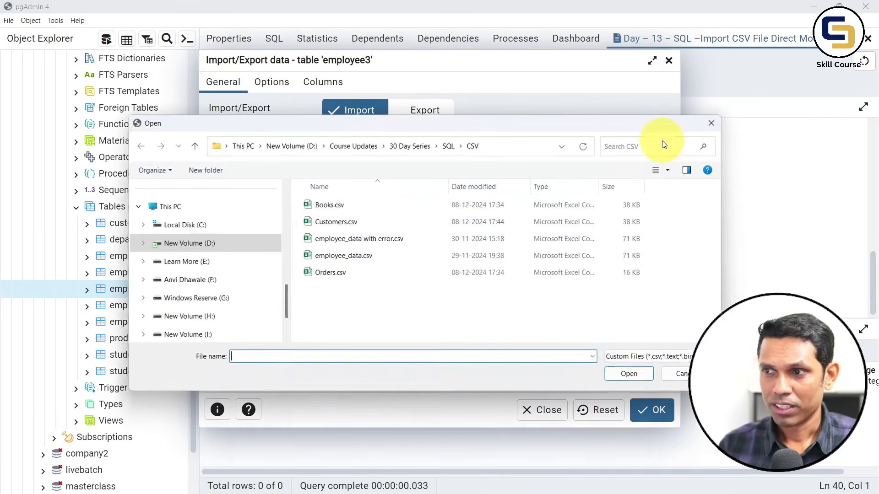
click(369, 258)
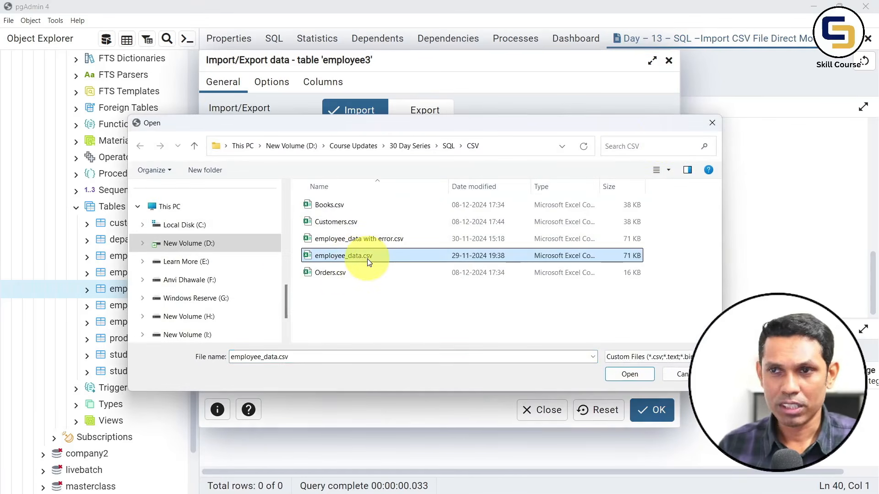
click(627, 375)
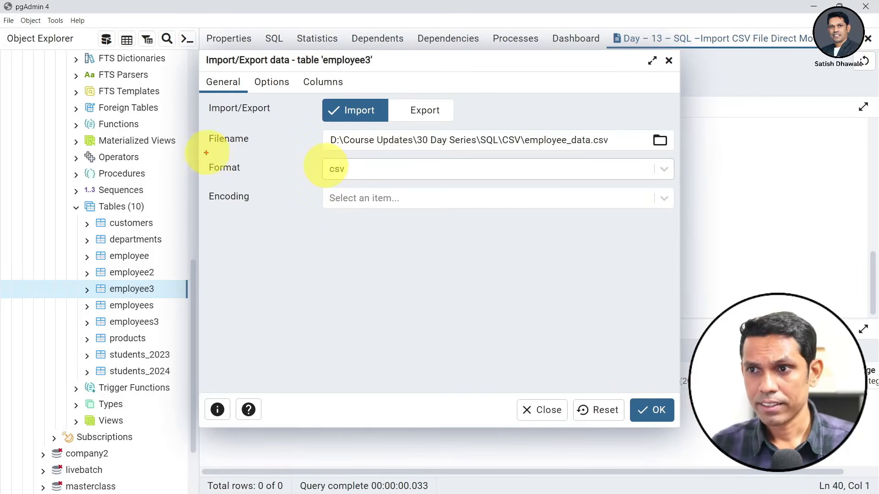
mouse_move(201, 154)
mouse_down()
mouse_move(253, 183)
mouse_move(409, 183)
mouse_up()
drag(353, 176, 372, 231)
key(Escape)
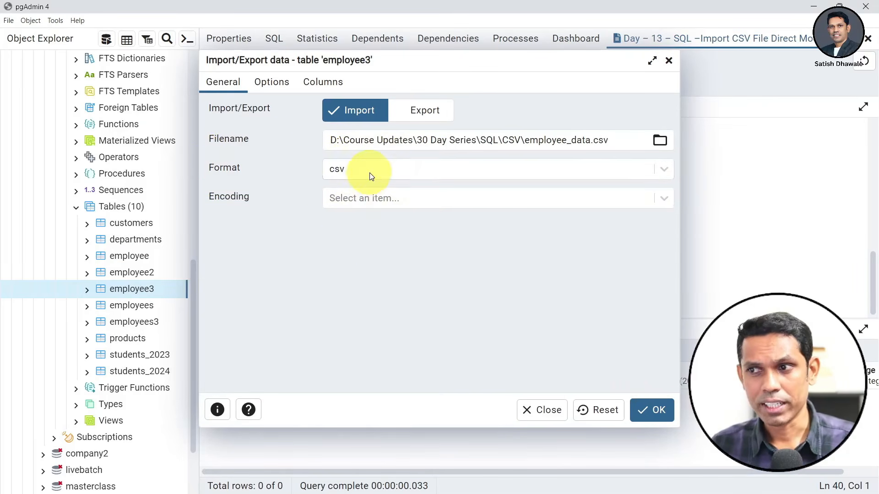
click(371, 177)
click(354, 224)
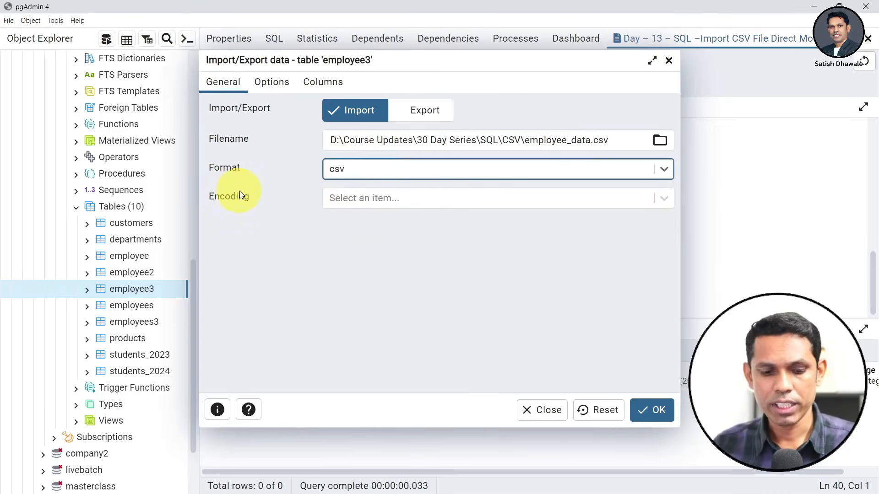
key(ctrl+2)
mouse_move(199, 182)
mouse_down()
mouse_move(325, 215)
mouse_move(448, 215)
mouse_move(391, 254)
mouse_up()
drag(382, 210, 414, 236)
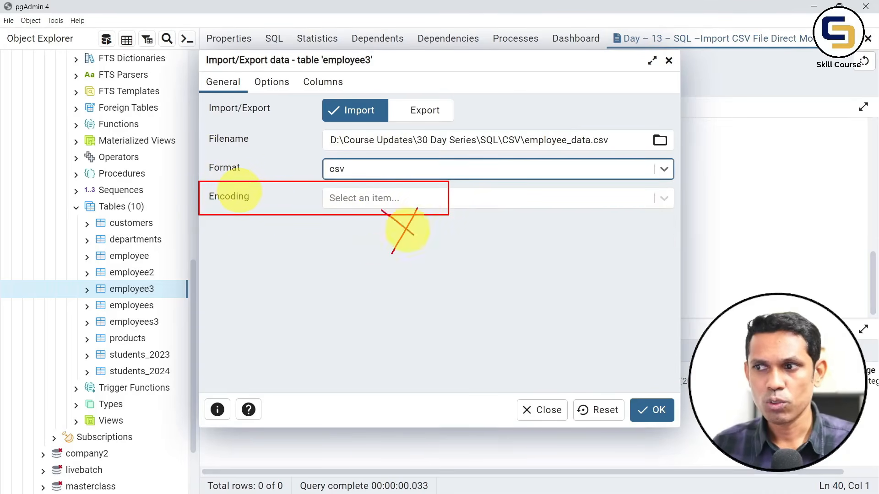
key(Escape)
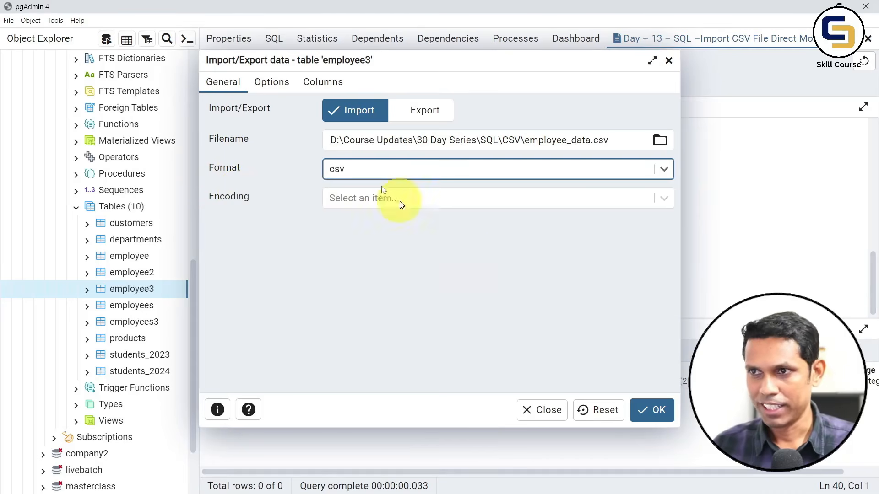
Check the import options and general settings, switching the Header option on and back off
click(281, 86)
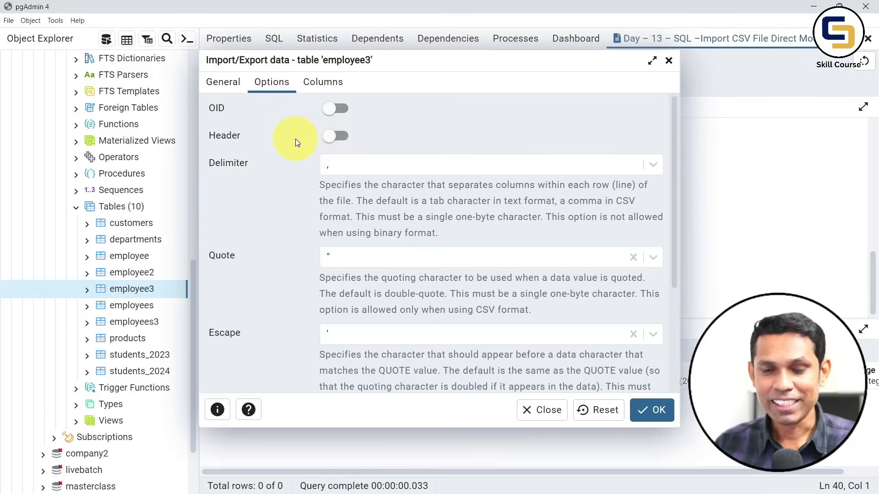
mouse_move(204, 125)
mouse_down()
mouse_move(378, 147)
mouse_move(360, 207)
mouse_up()
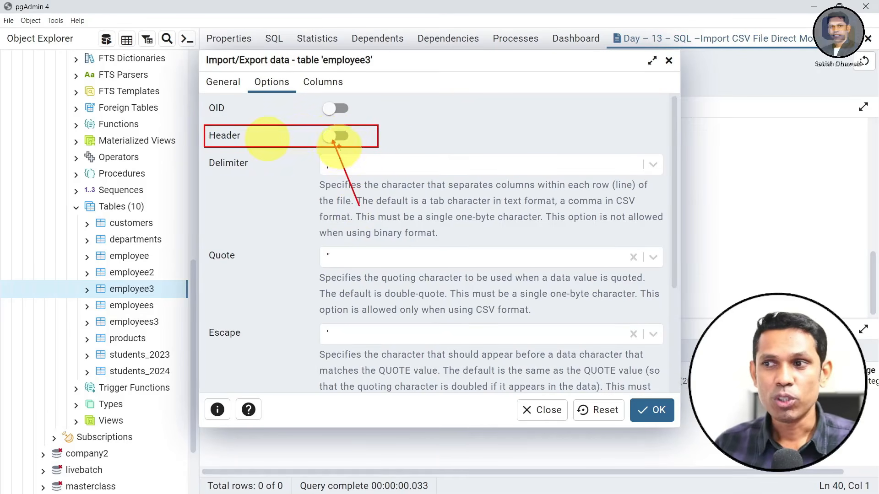
key(Escape)
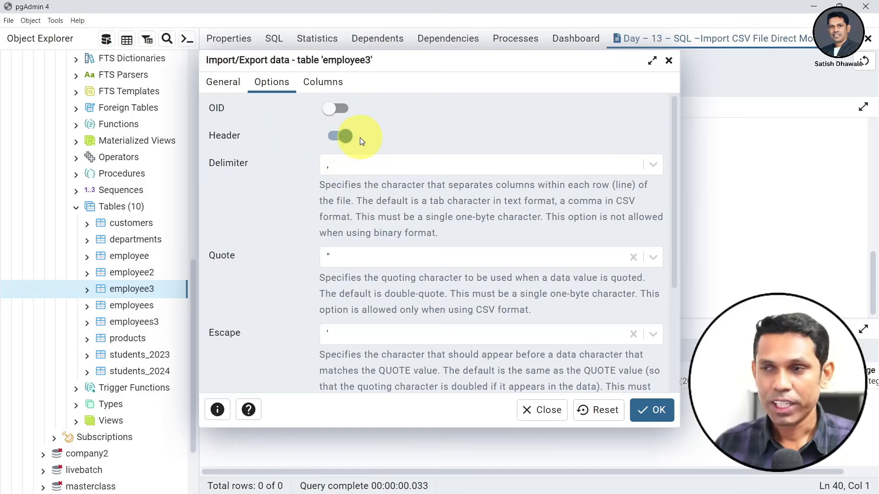
click(348, 137)
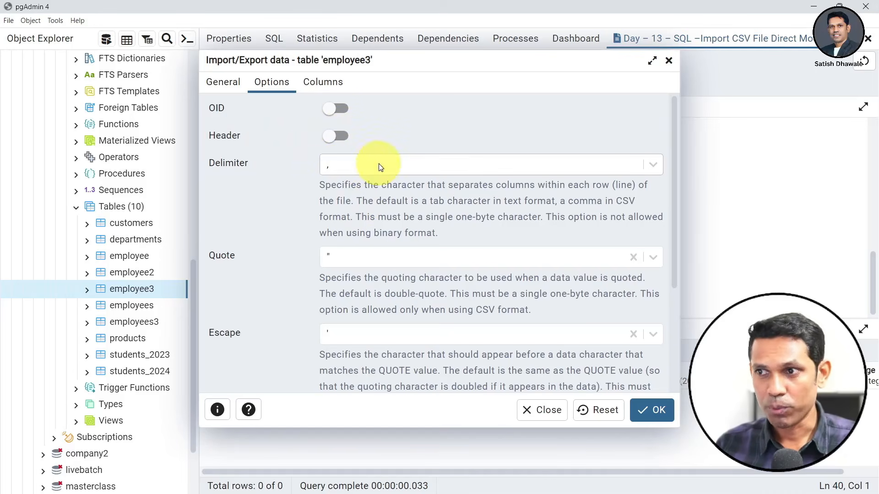
click(233, 86)
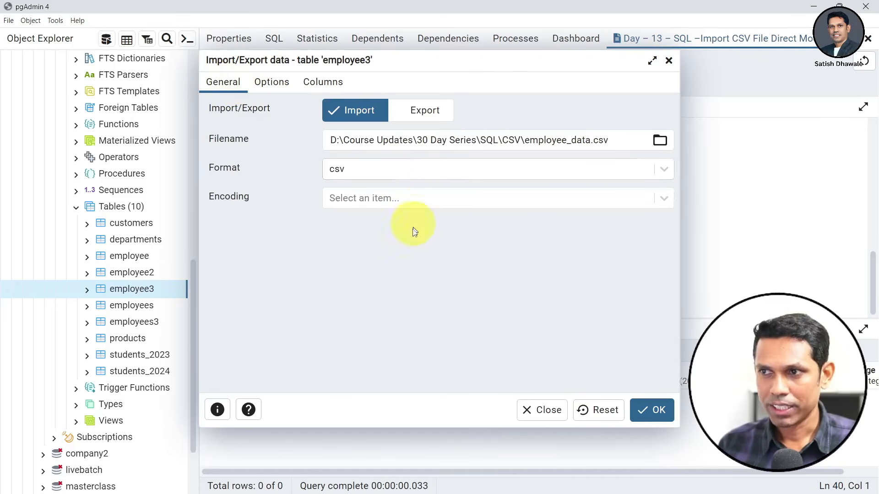
click(270, 81)
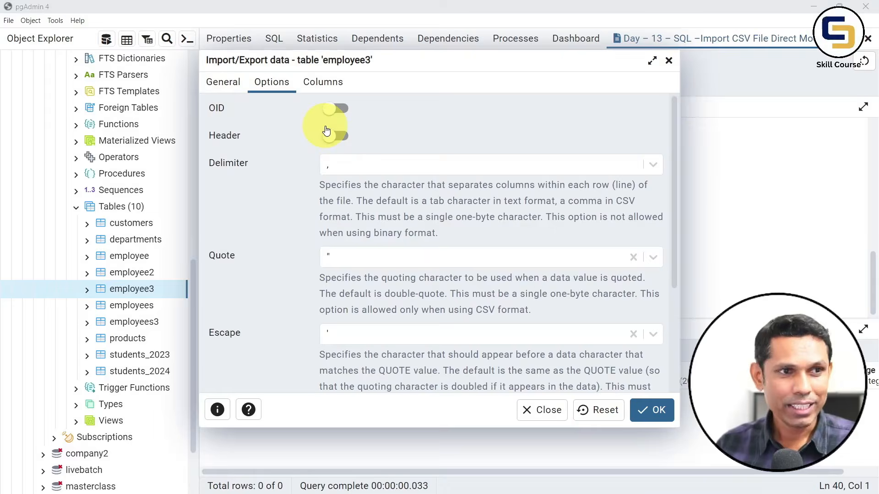
Switch to Excel and examine the heading row and the data rows beneath it in employee_data.csv
key(alt+Tab)
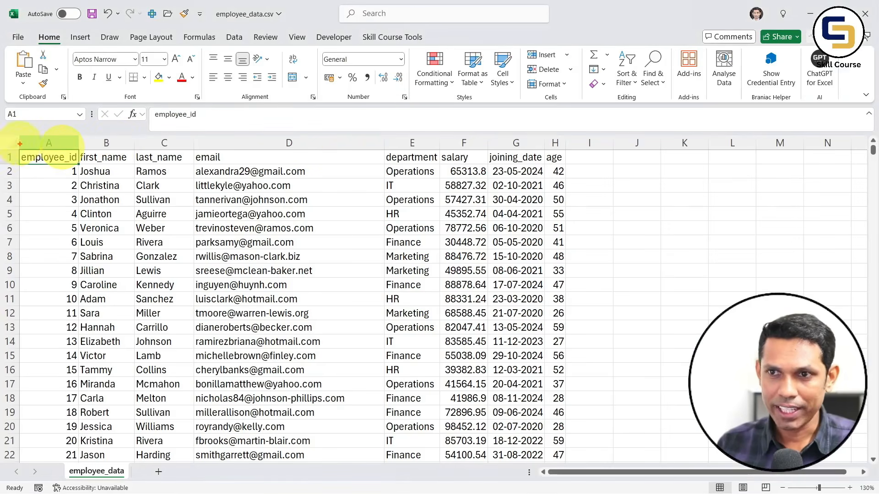
mouse_move(14, 145)
mouse_down()
mouse_move(255, 169)
mouse_move(583, 166)
mouse_up()
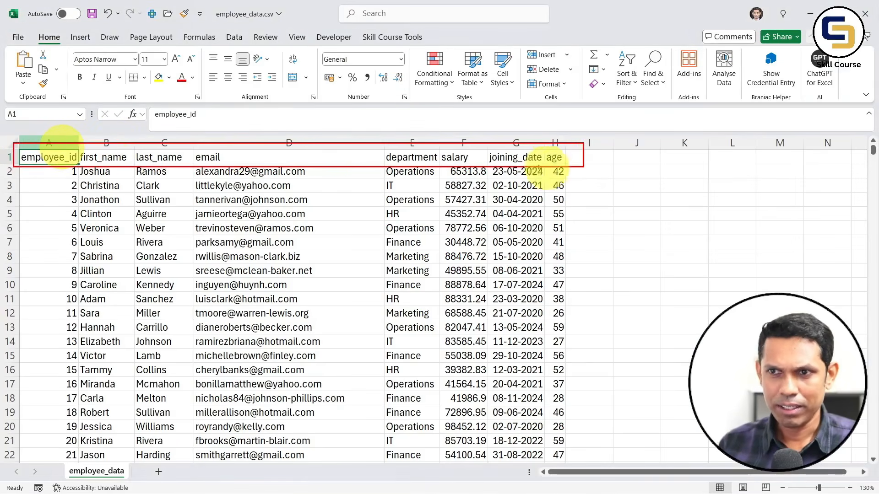
drag(59, 172, 60, 233)
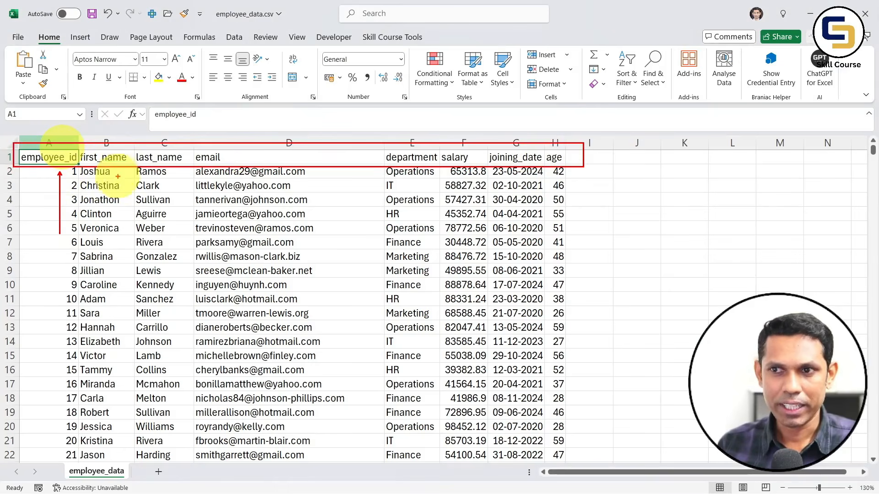
drag(118, 174, 118, 256)
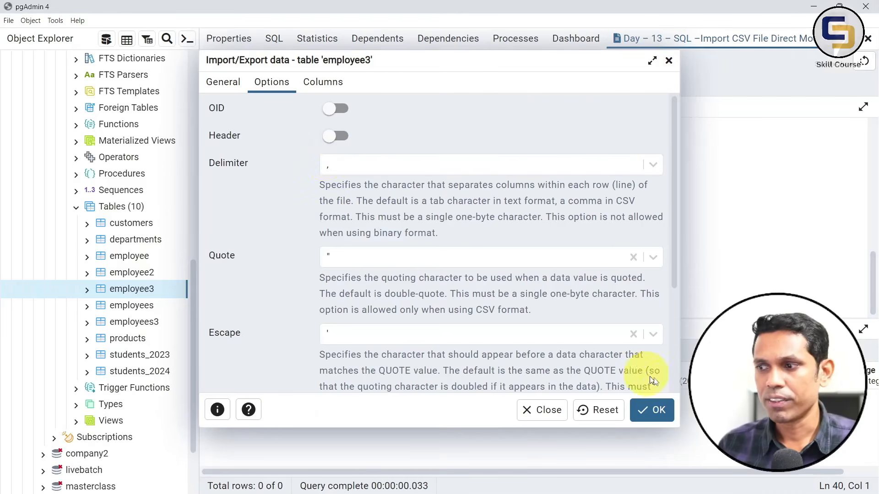
Try to import employee_data.csv into employee3 with the Header option off, and read the details of the import process
click(654, 409)
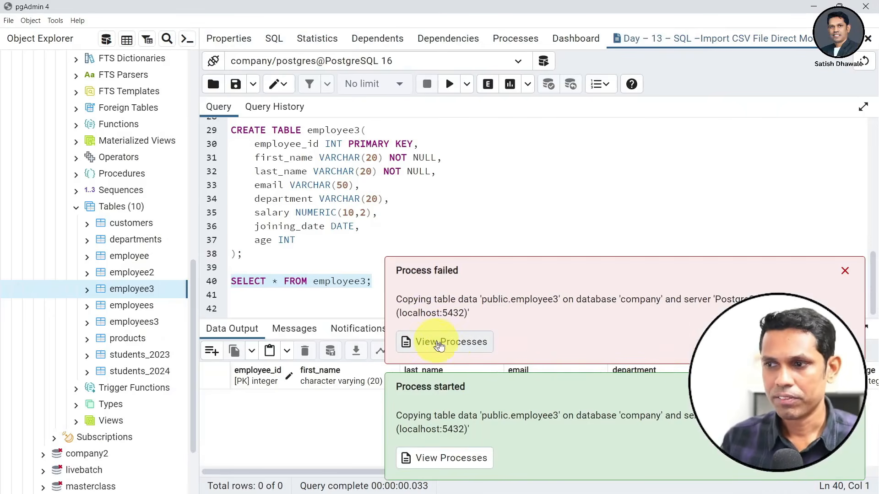
click(464, 347)
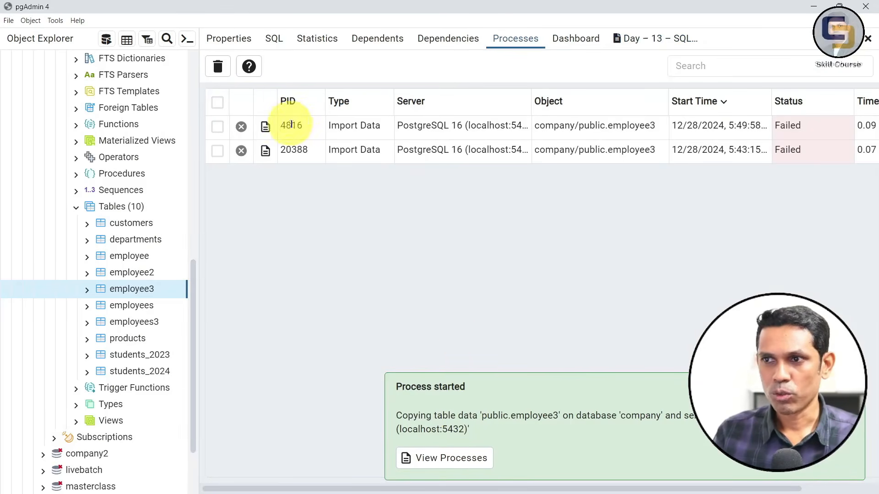
click(265, 128)
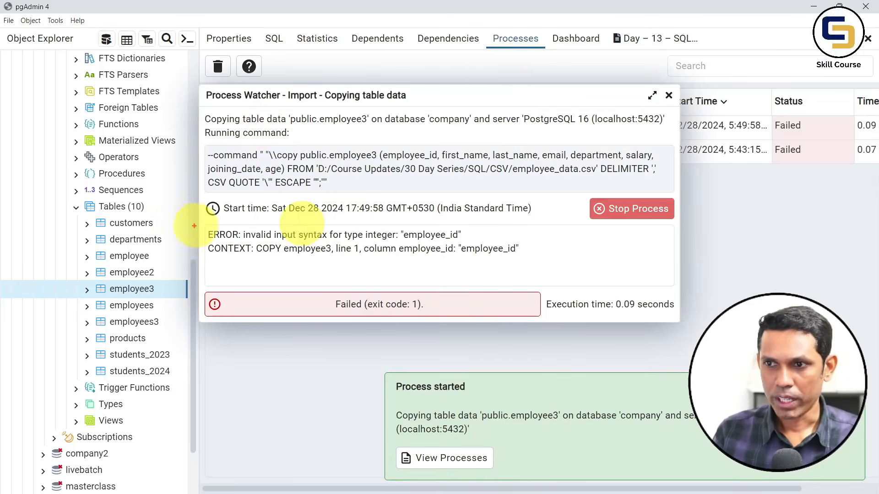
drag(200, 221, 548, 267)
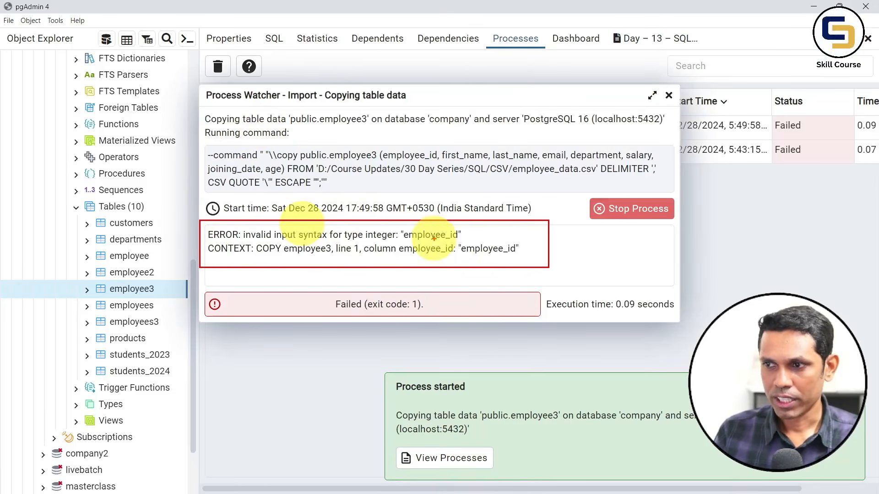
drag(434, 239, 434, 281)
drag(365, 240, 394, 240)
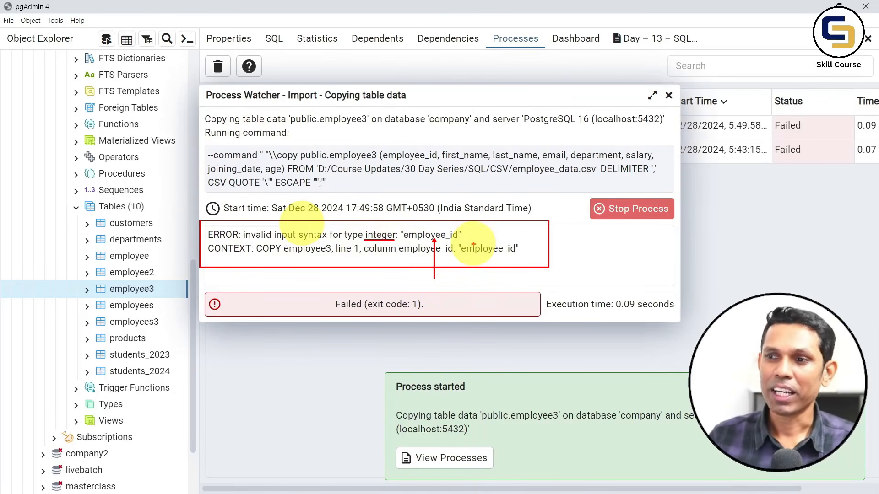
key(Escape)
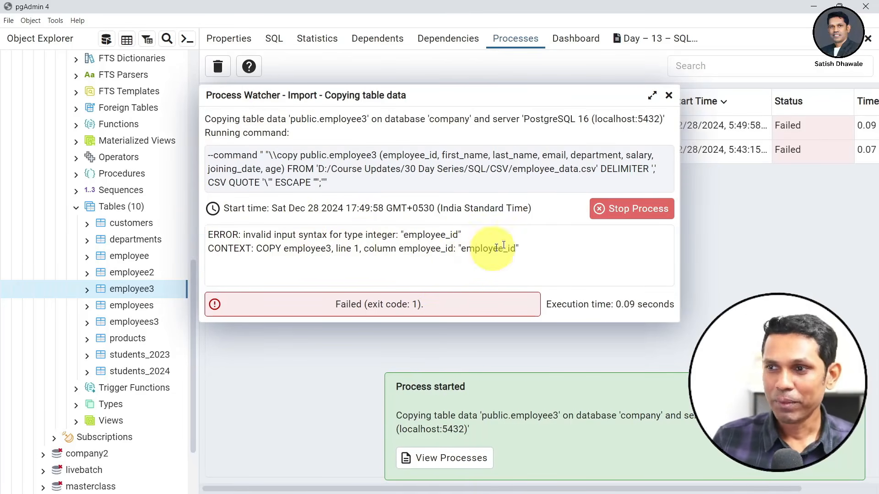
click(668, 97)
Switch to Excel and compare the column headings in row 1 with the employee_id values below
key(alt+Tab)
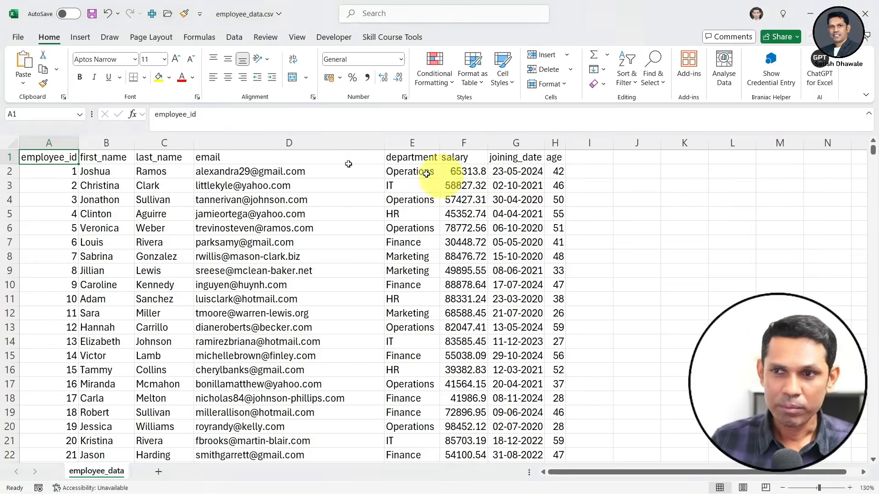
mouse_move(70, 157)
mouse_down()
mouse_move(59, 190)
mouse_move(59, 157)
mouse_up()
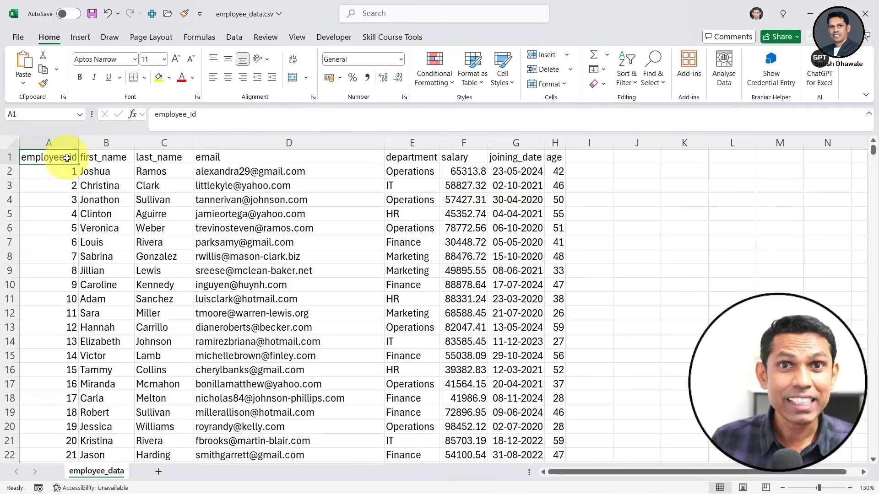
click(110, 157)
click(161, 157)
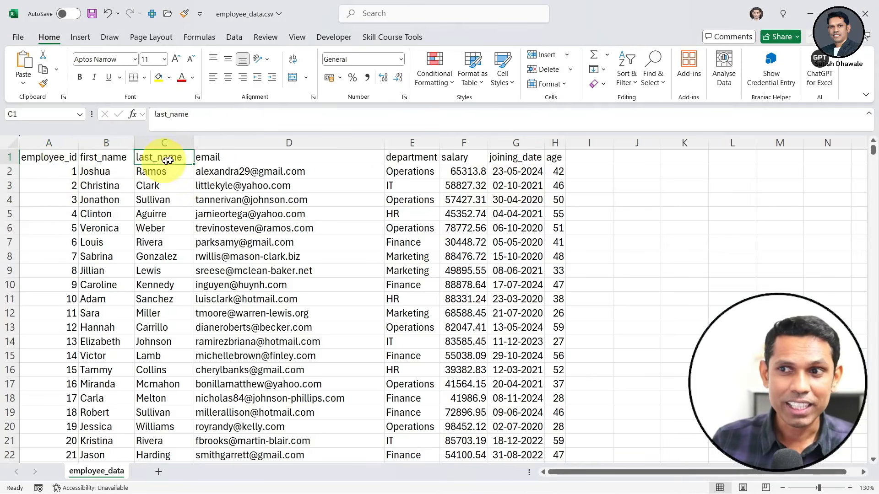
click(357, 157)
click(418, 157)
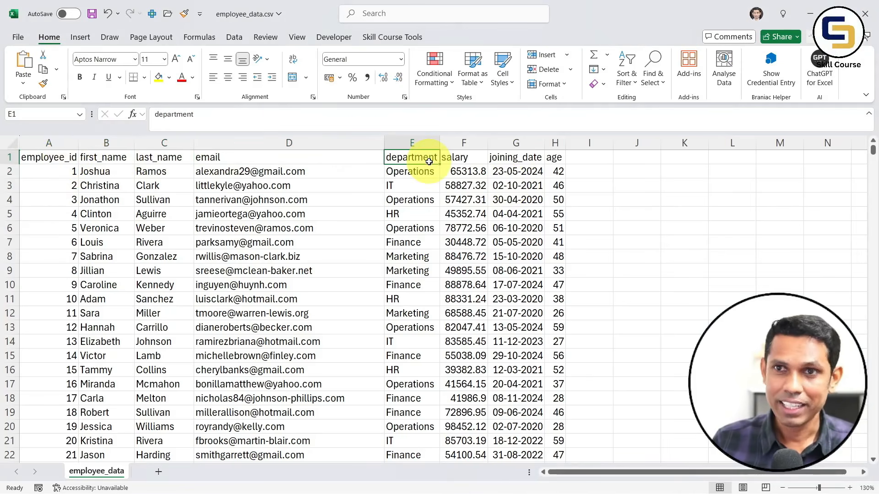
click(63, 159)
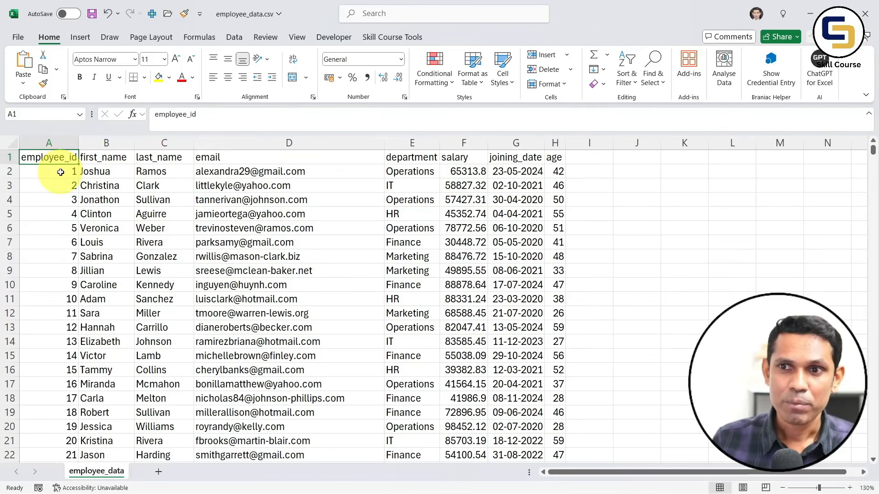
drag(60, 172, 55, 256)
click(52, 156)
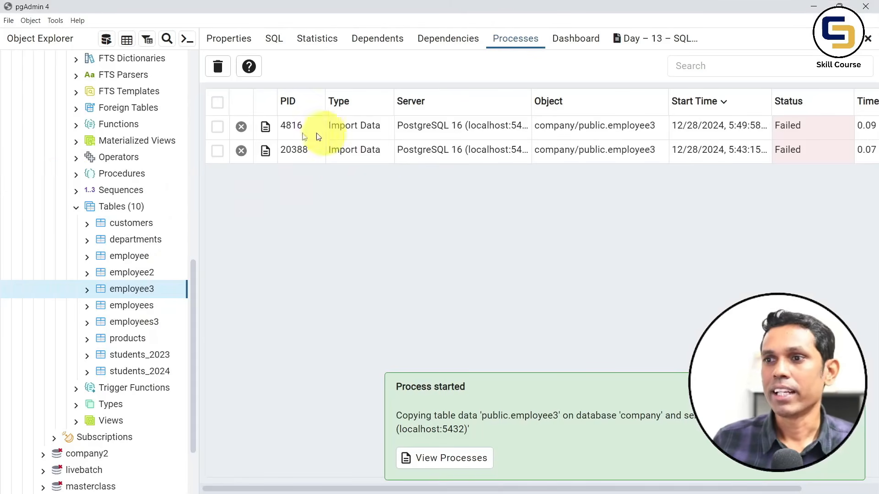
Remove both employee3 import processes from the process list
click(217, 126)
click(217, 151)
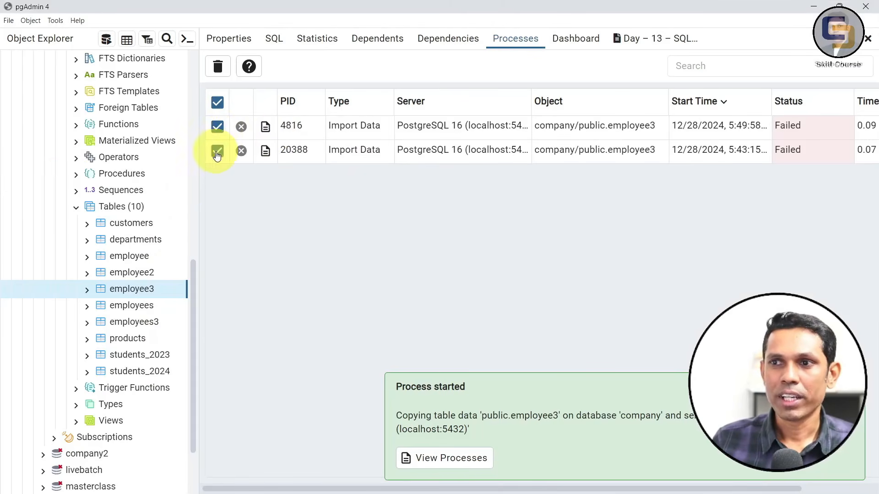
click(218, 68)
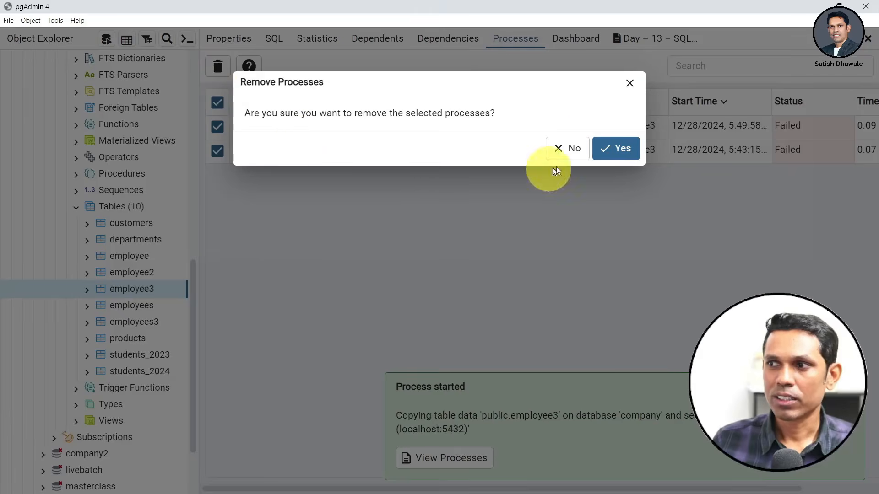
click(606, 146)
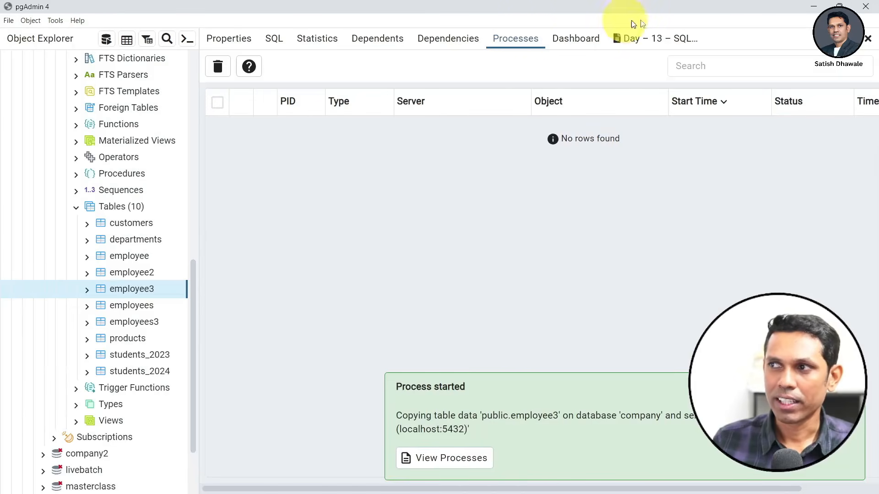
Return to the SQL query and check the data type of employee_id in the CREATE TABLE employee3 statement
click(659, 39)
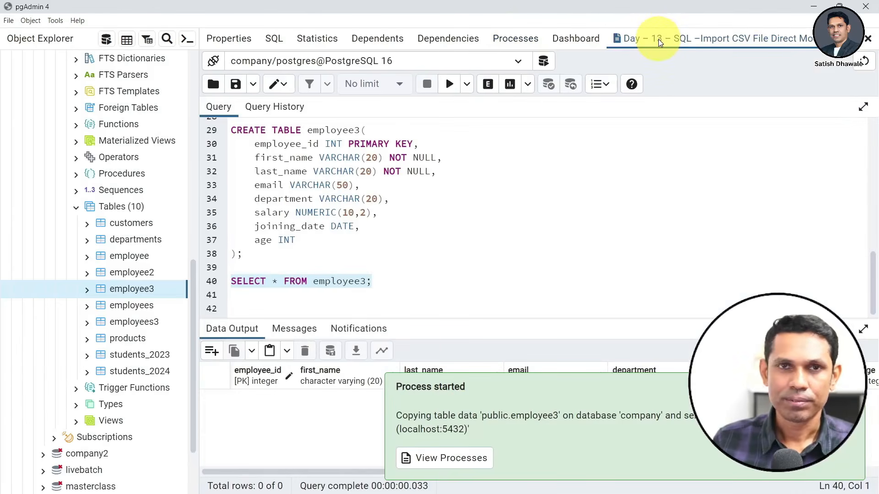
click(398, 231)
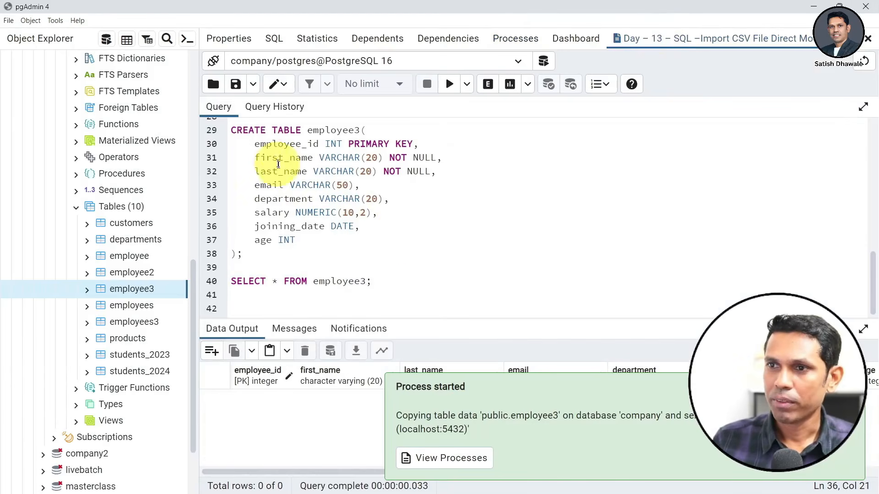
click(337, 144)
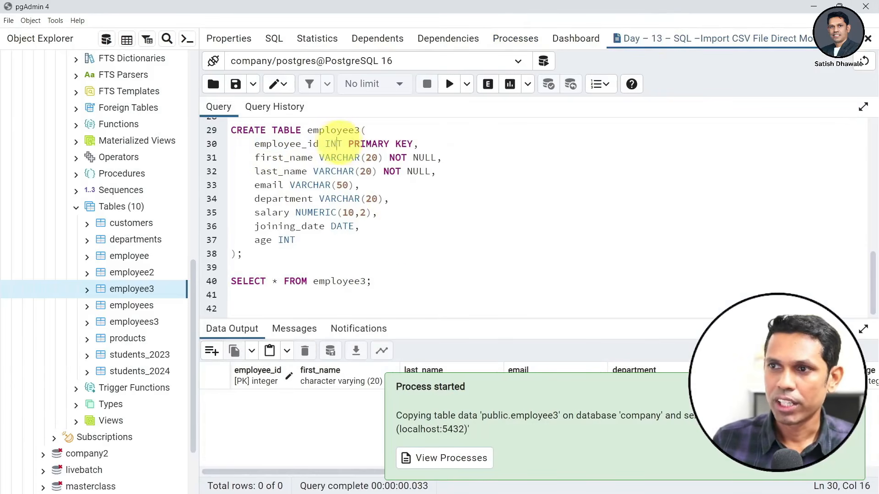
Import employee_data.csv into the employee3 table with the Header option on, and dismiss the process notifications
right_click(123, 295)
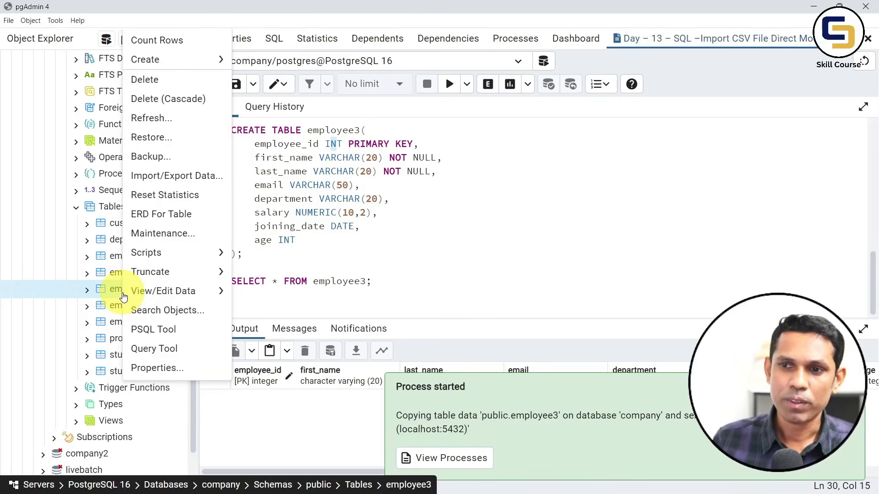
click(183, 175)
click(273, 82)
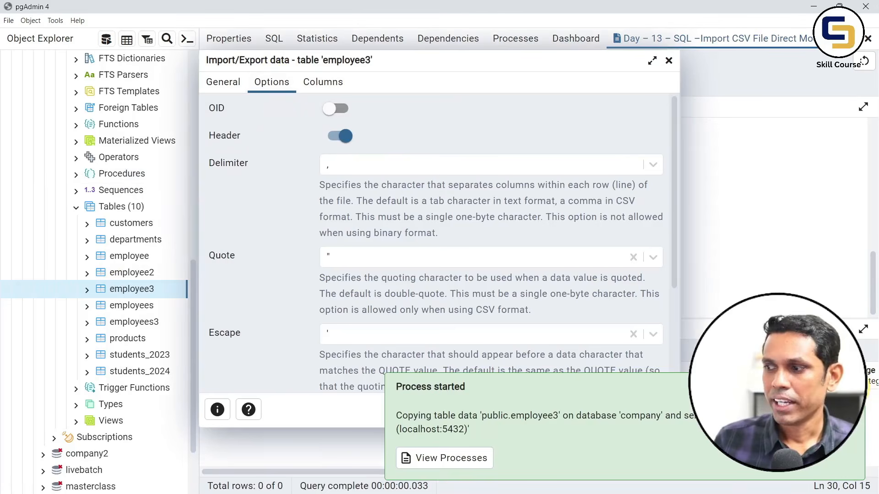
mouse_move(203, 124)
mouse_down()
mouse_move(316, 146)
mouse_move(376, 146)
mouse_move(337, 212)
mouse_up()
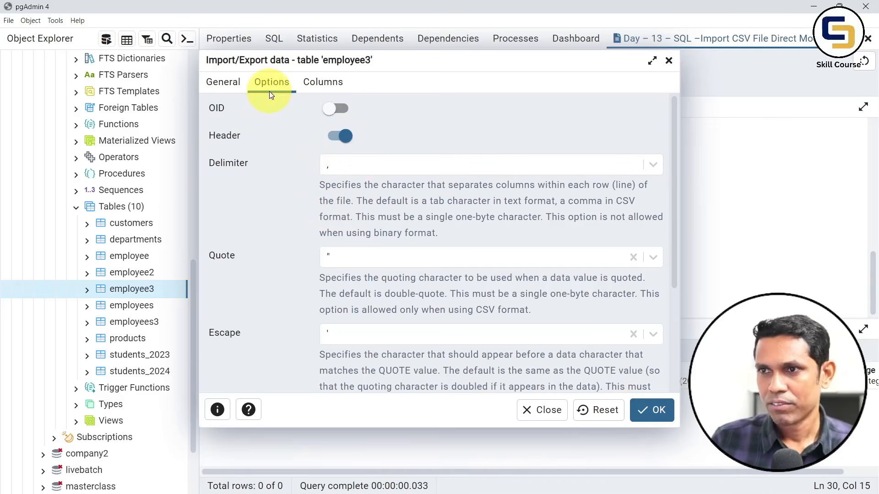
click(224, 84)
click(652, 412)
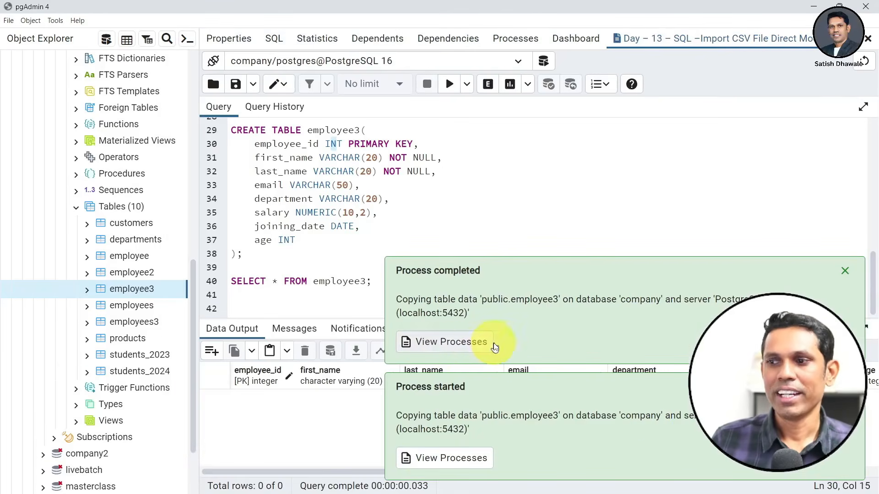
click(845, 271)
click(846, 387)
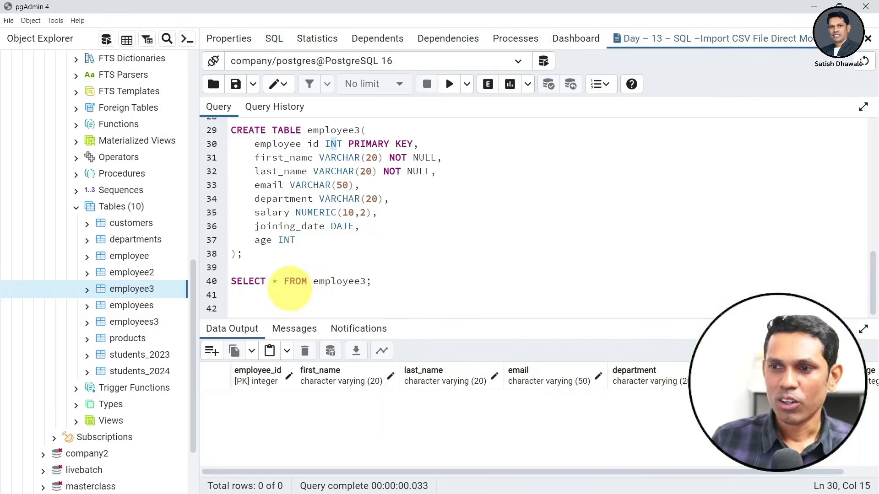
Run SELECT * FROM employee3 and look through the imported rows and all columns in an enlarged results area
drag(389, 282, 201, 281)
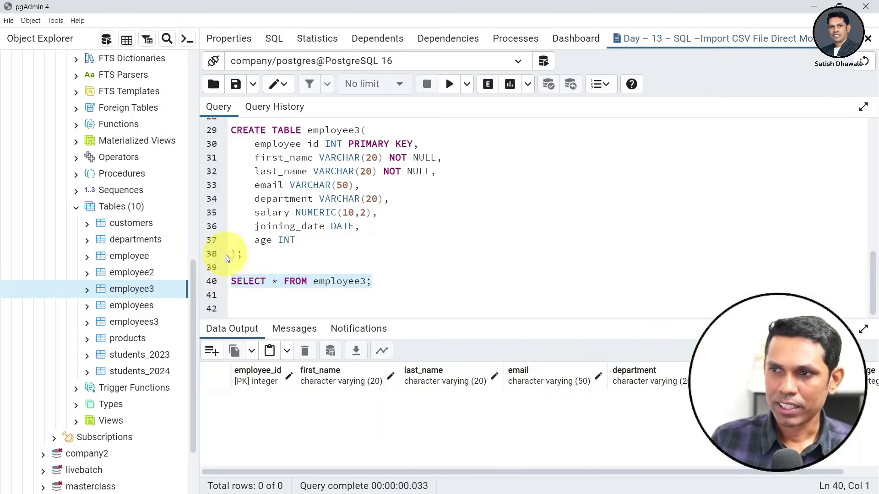
click(450, 86)
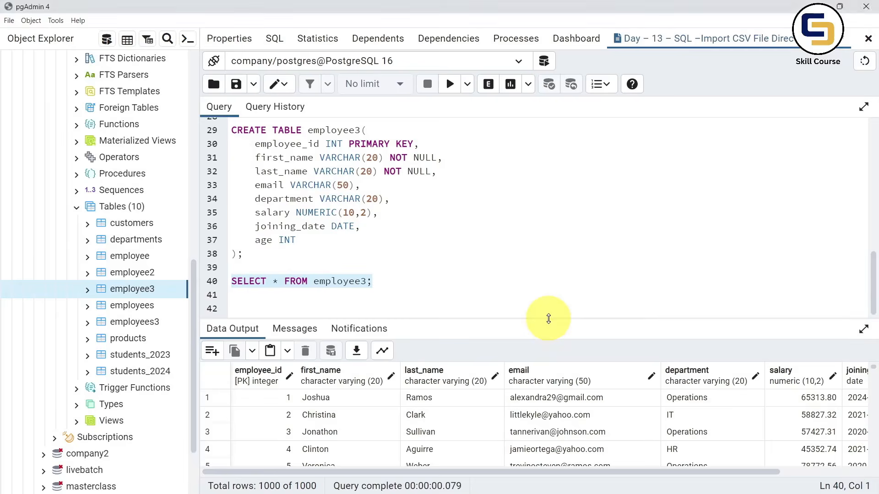
drag(549, 319, 554, 177)
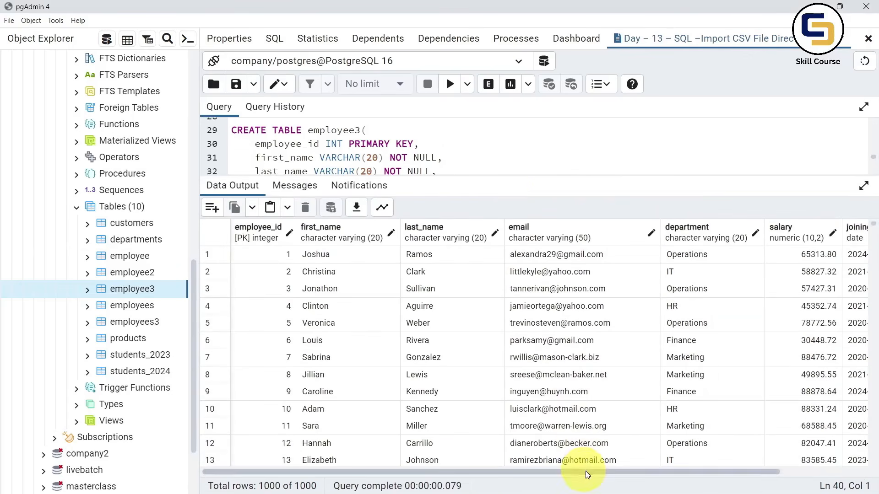
scroll(587, 475, right, 3)
scroll(484, 357, down, 5)
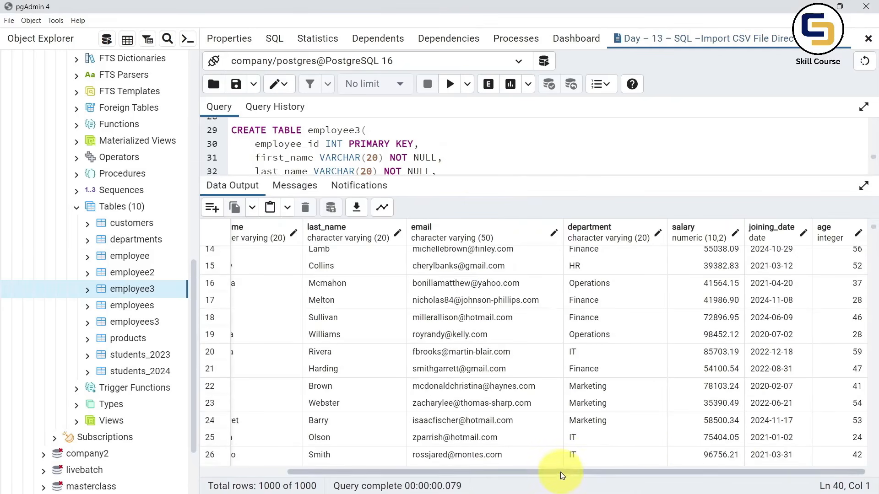
scroll(562, 476, left, 3)
scroll(369, 321, up, 5)
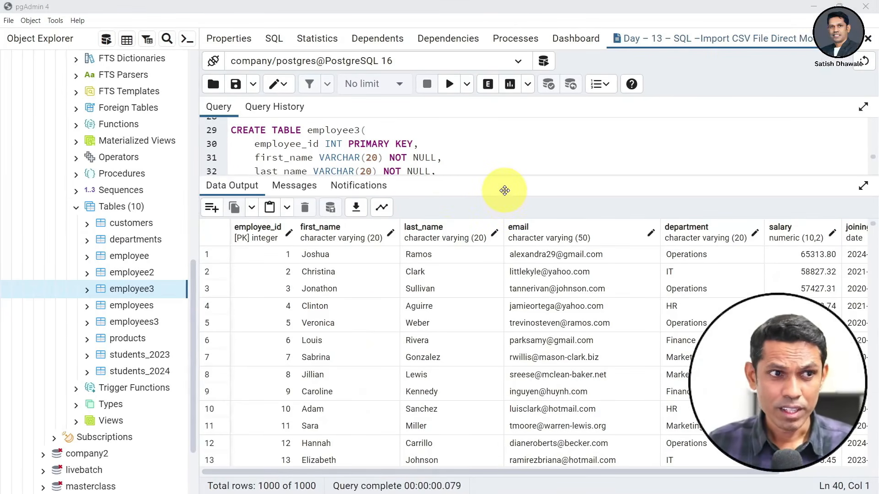
Switch to Excel and close employee_data.csv
key(alt+Tab)
click(382, 238)
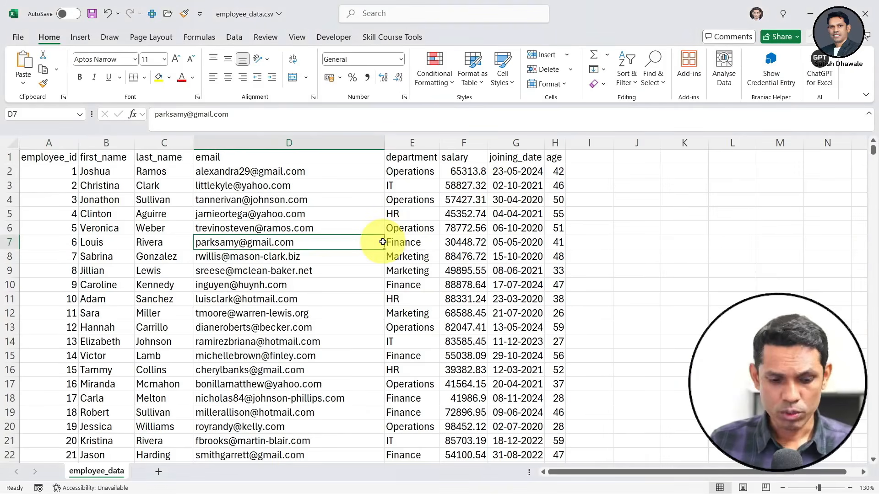
key(alt+F4)
click(479, 332)
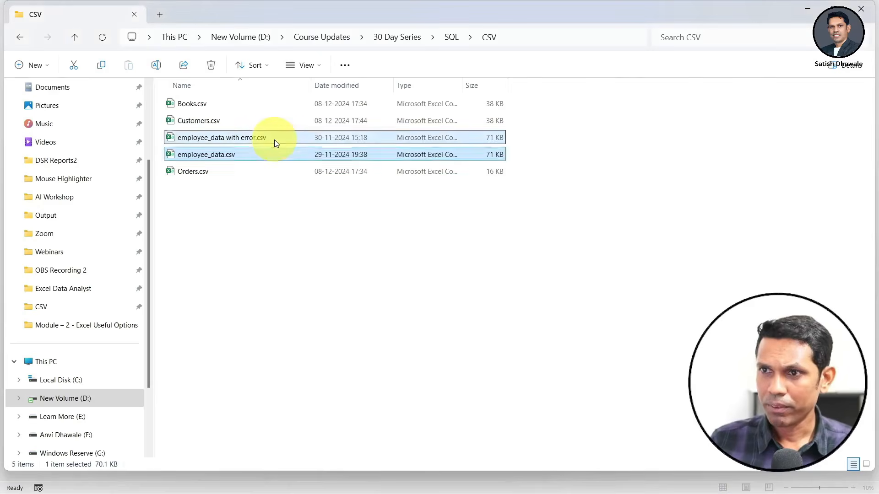
Open employee_data with error.csv from the CSV folder, fit column G to its dates and examine the employee_id in row 23
double_click(273, 139)
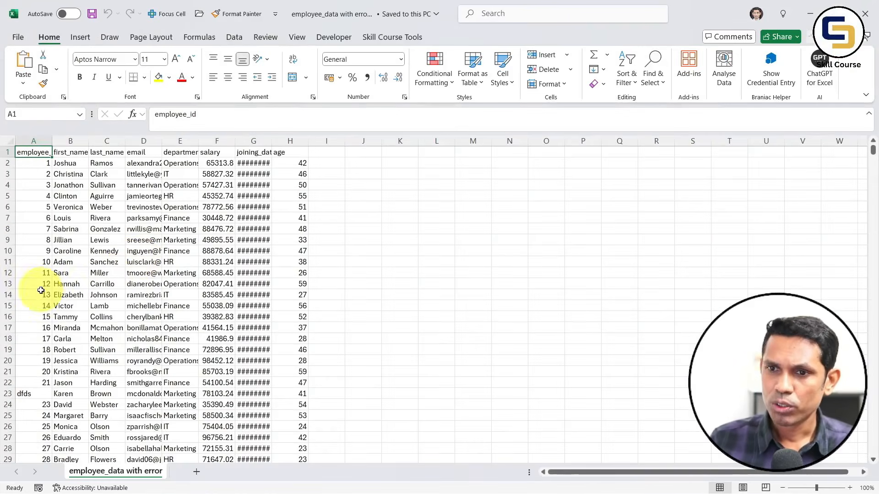
click(30, 390)
ctrl+scroll(30, 393, up, 3)
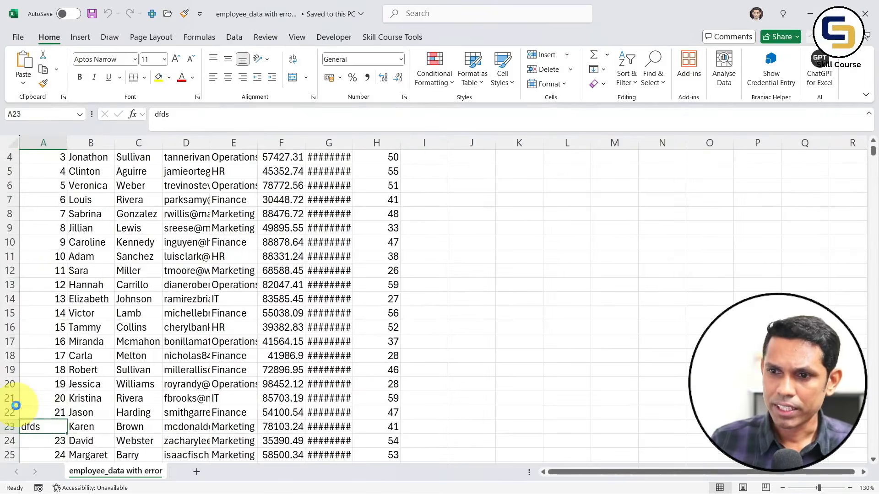
ctrl+scroll(31, 440, up, 1)
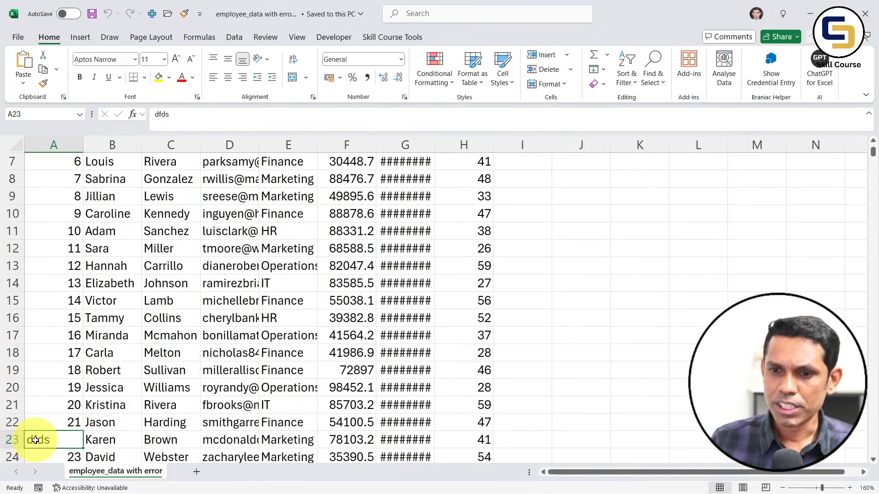
double_click(434, 145)
click(11, 440)
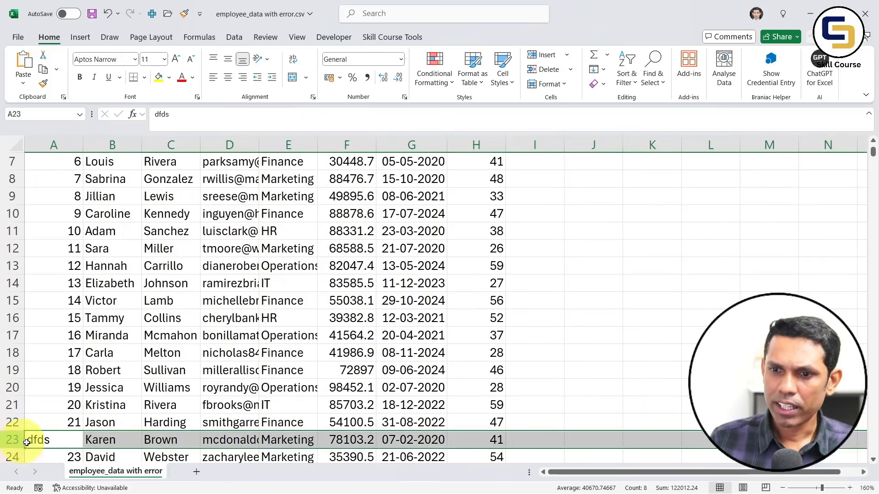
click(176, 405)
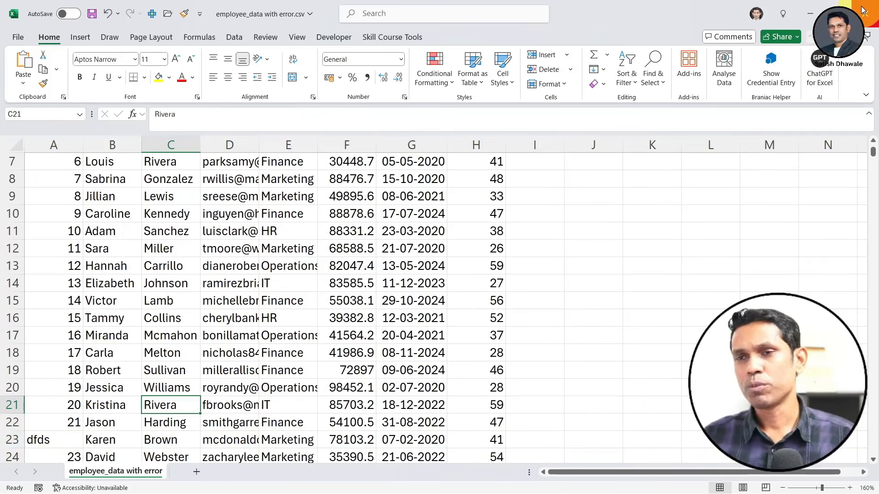
click(815, 12)
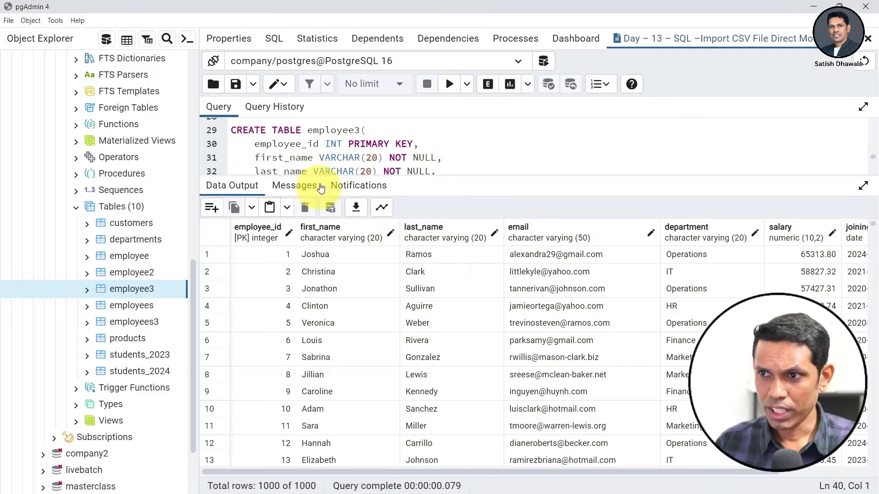
Return to pgAdmin, drop the employee3 table and recreate it with the existing CREATE TABLE statement
drag(322, 173, 306, 325)
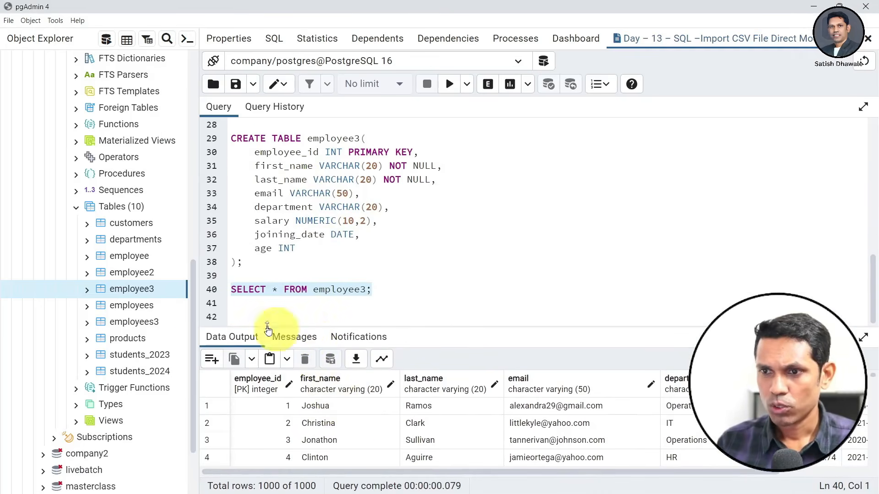
scroll(297, 169, up, 2)
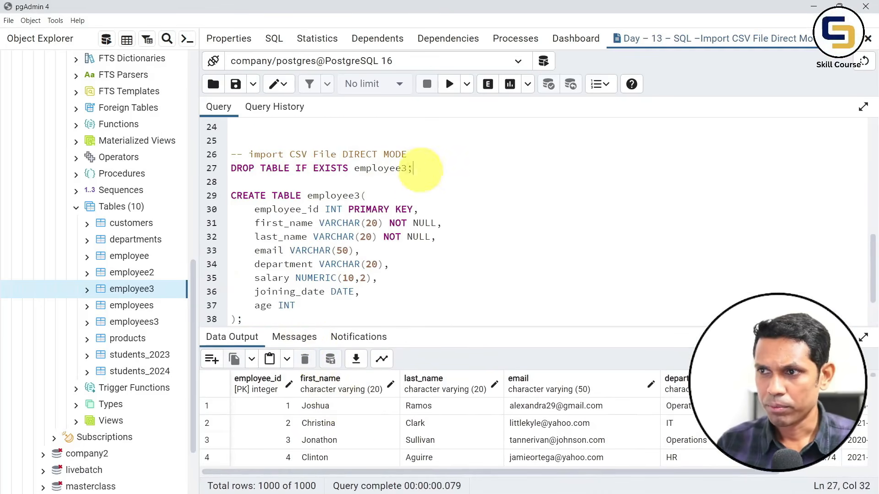
drag(418, 172, 204, 174)
click(449, 84)
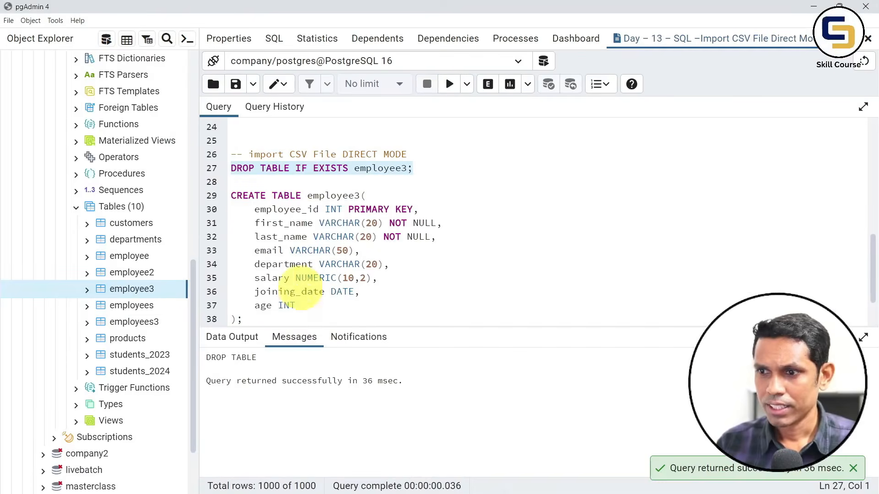
click(243, 319)
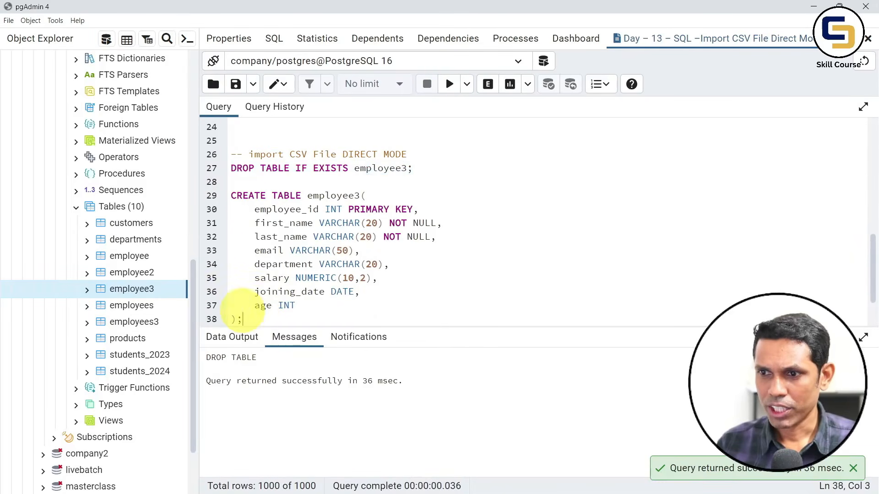
drag(242, 319, 229, 195)
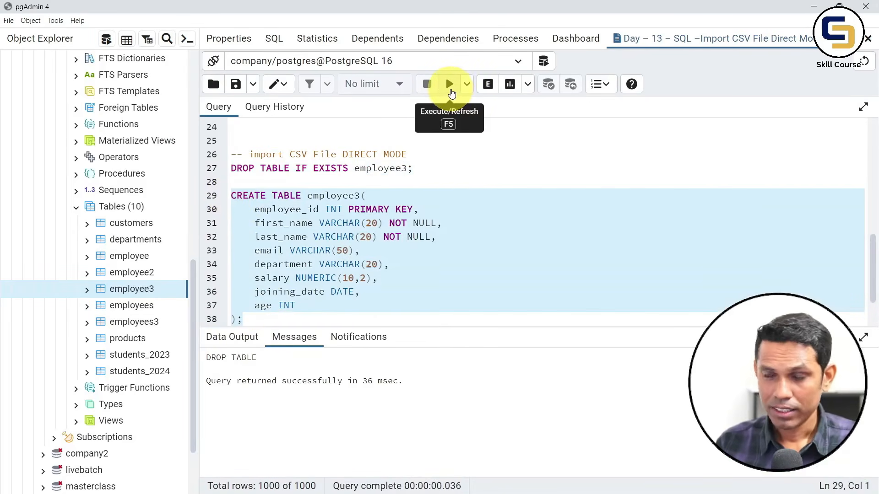
click(450, 84)
Query all rows of the recreated employee3 table to check its contents
scroll(324, 284, down, 2)
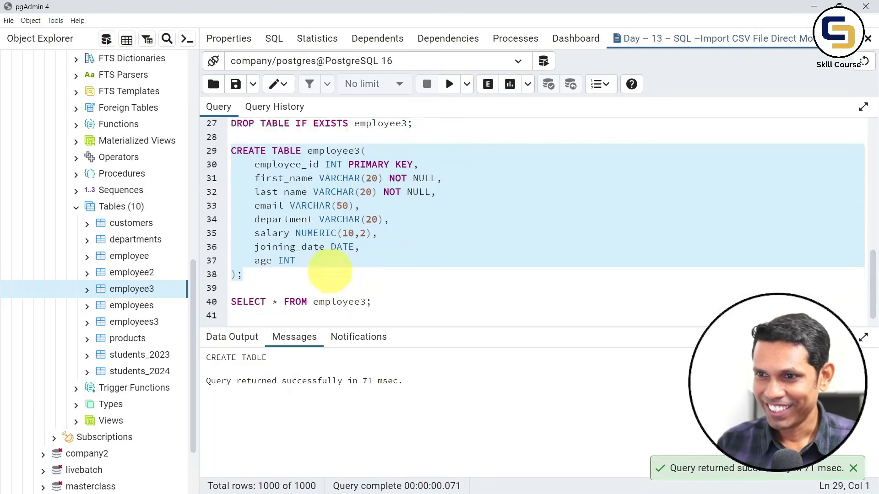
drag(374, 289, 230, 290)
click(450, 84)
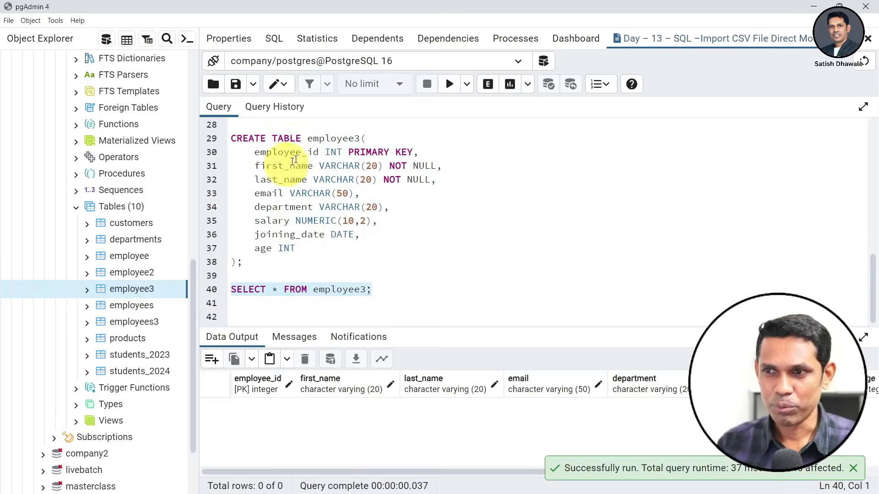
Review the DROP TABLE, CREATE TABLE and SELECT statements for employee3 in the query script
scroll(329, 160, up, 1)
scroll(342, 166, up, 2)
drag(231, 168, 443, 163)
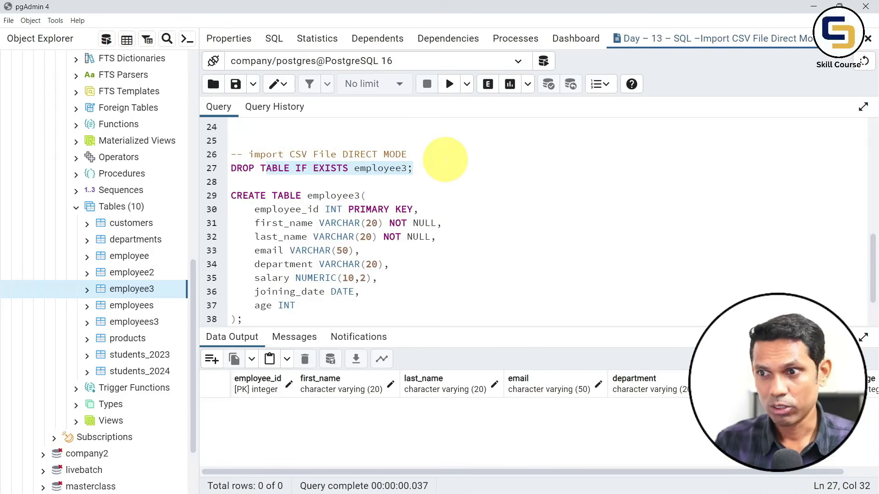
click(412, 181)
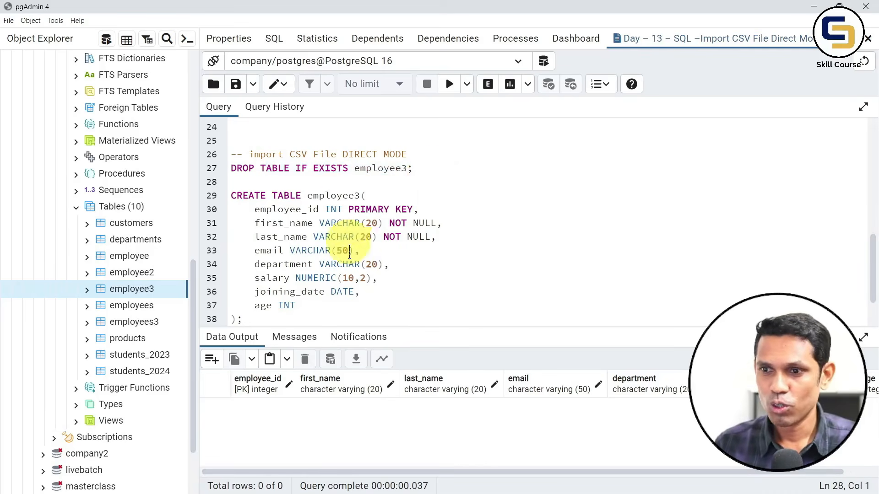
scroll(314, 224, down, 2)
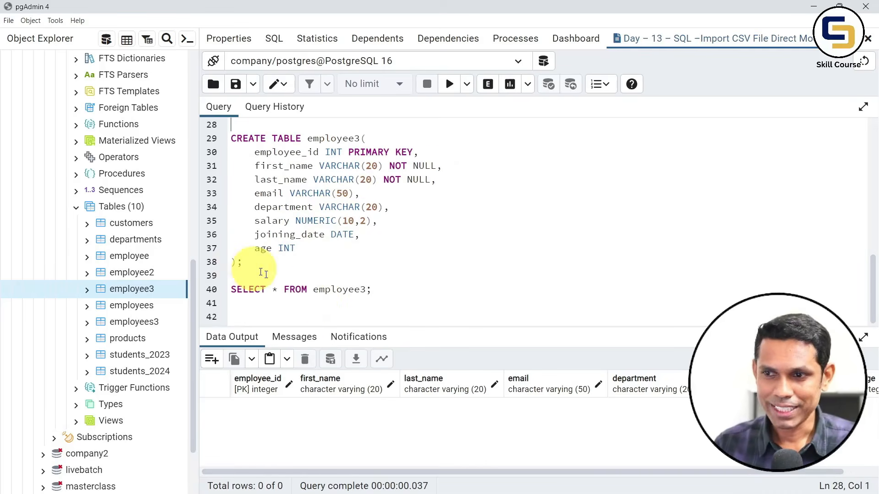
drag(278, 290, 393, 291)
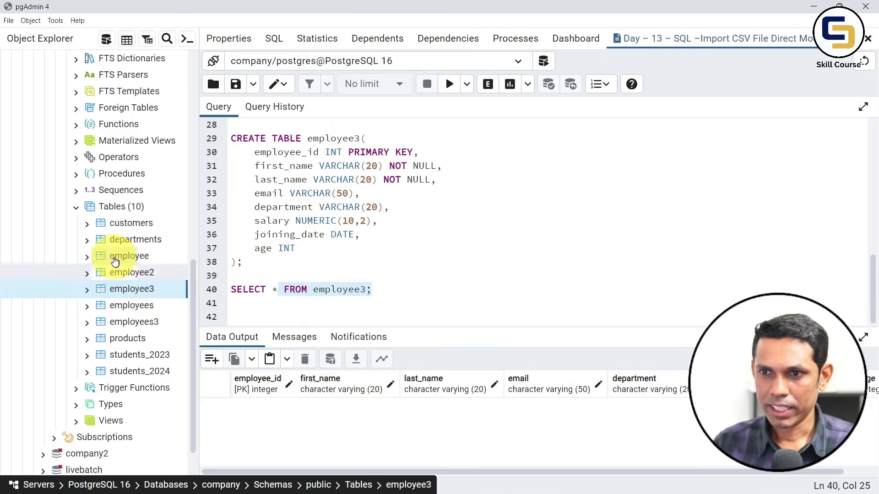
Expand employee3 in the object tree to view its columns, and collapse it again
click(87, 289)
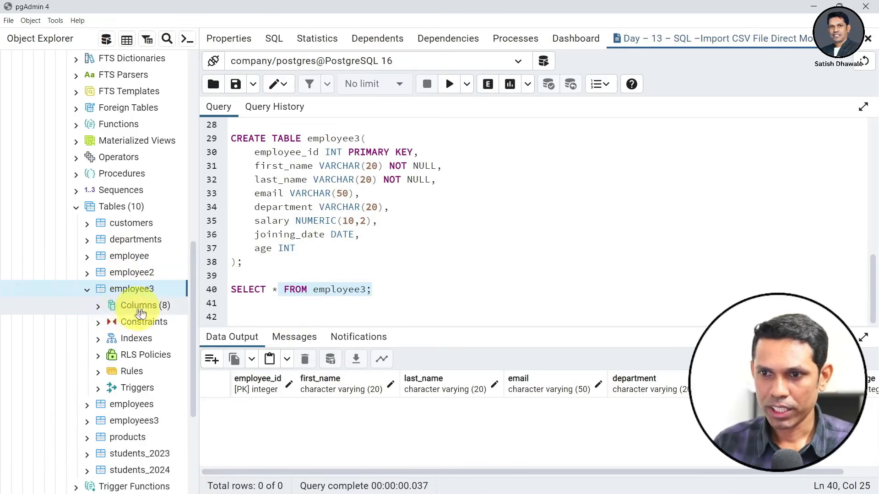
click(106, 311)
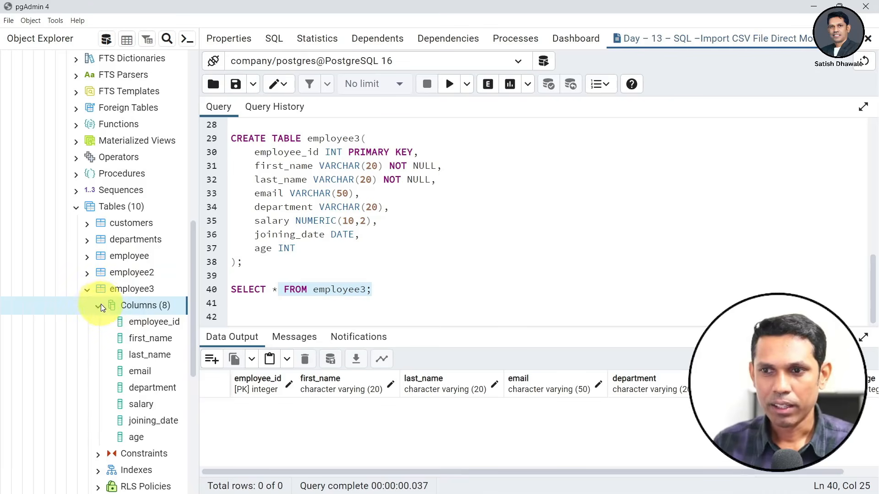
click(101, 305)
click(86, 294)
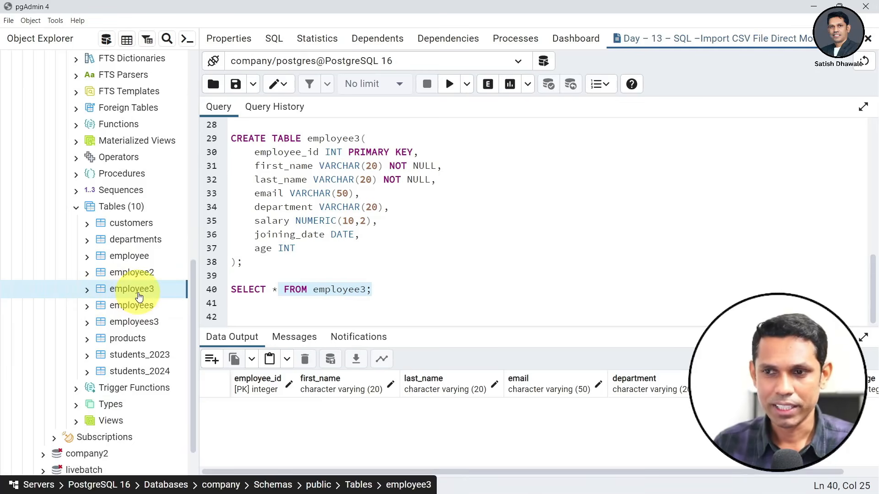
Try to import employee_data with error.csv into the employee3 table in csv format with the Header option on
right_click(139, 298)
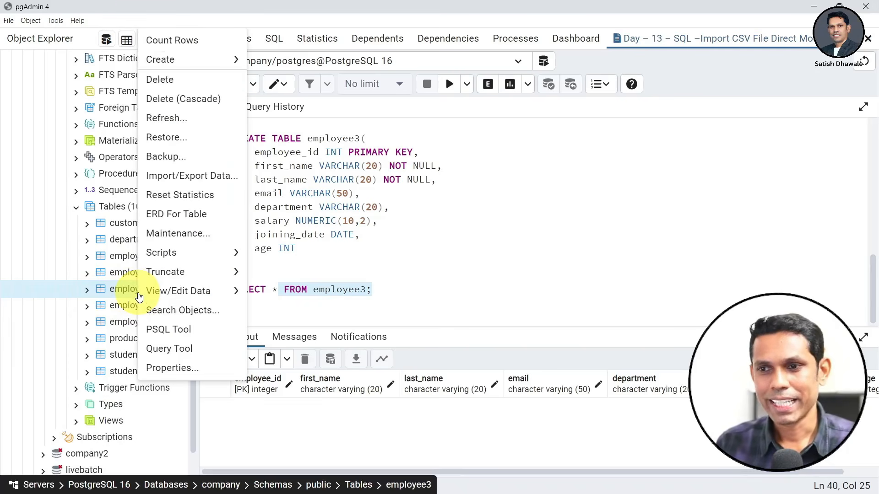
click(193, 176)
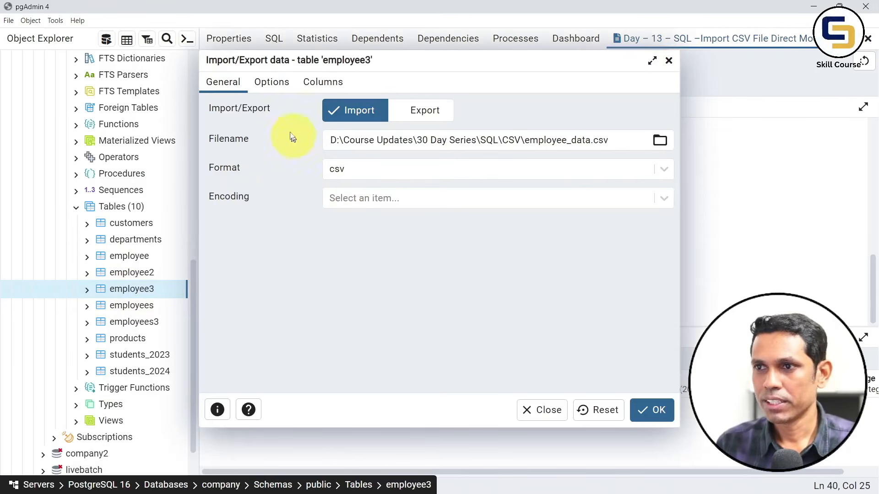
click(276, 87)
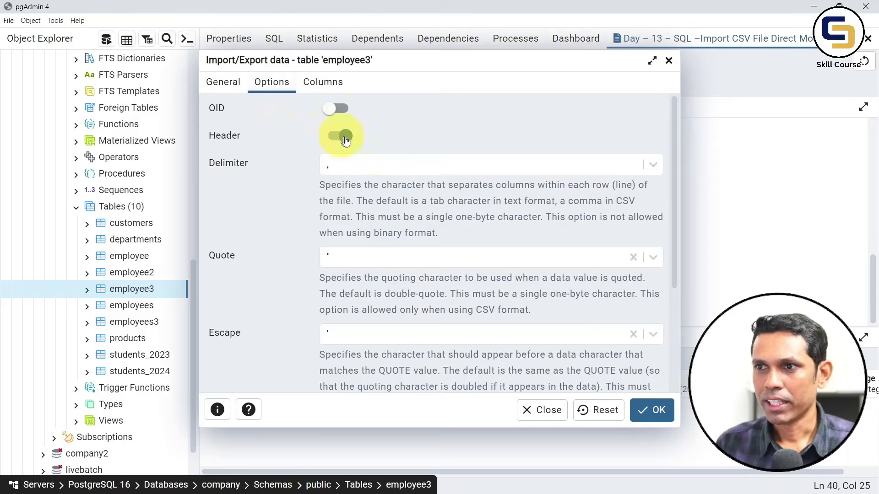
click(222, 84)
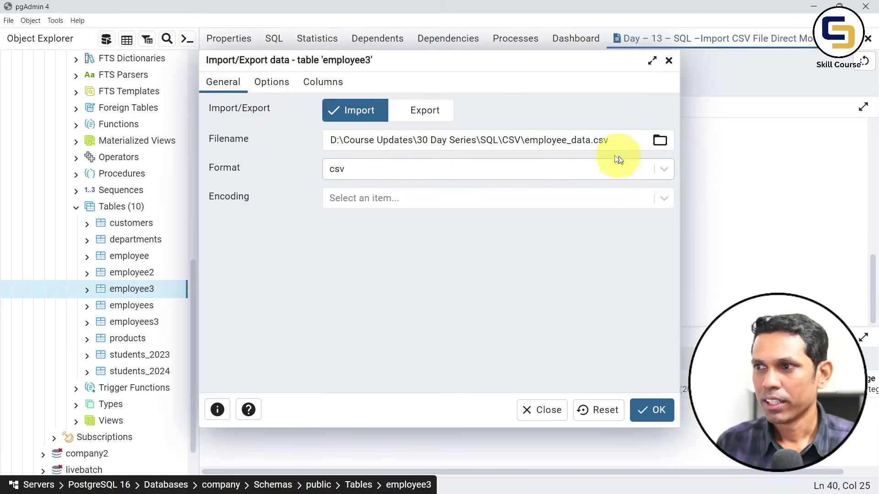
click(659, 140)
click(369, 242)
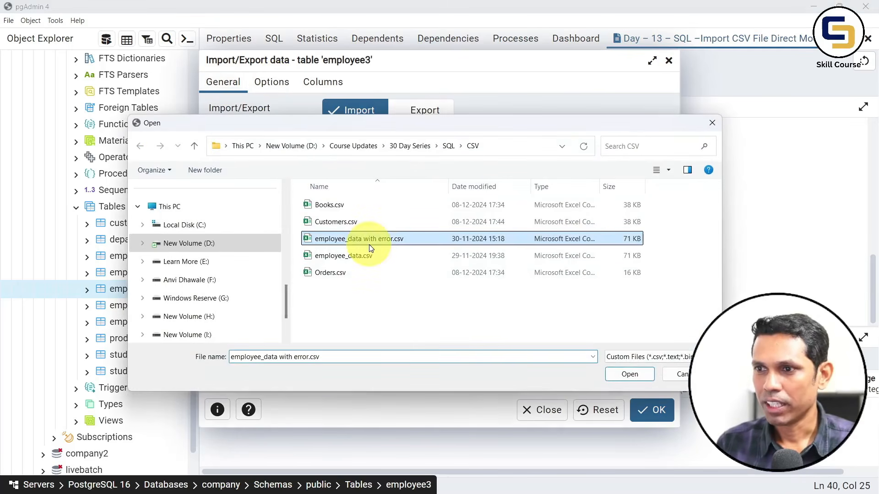
click(630, 374)
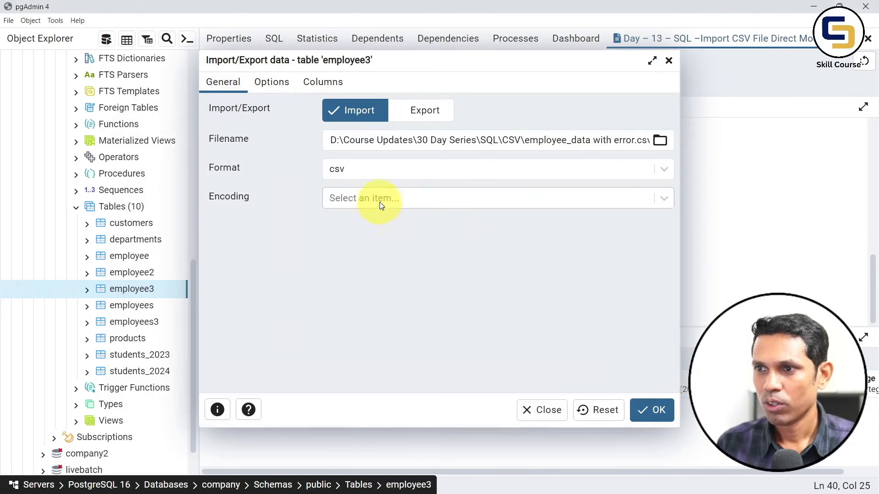
click(651, 409)
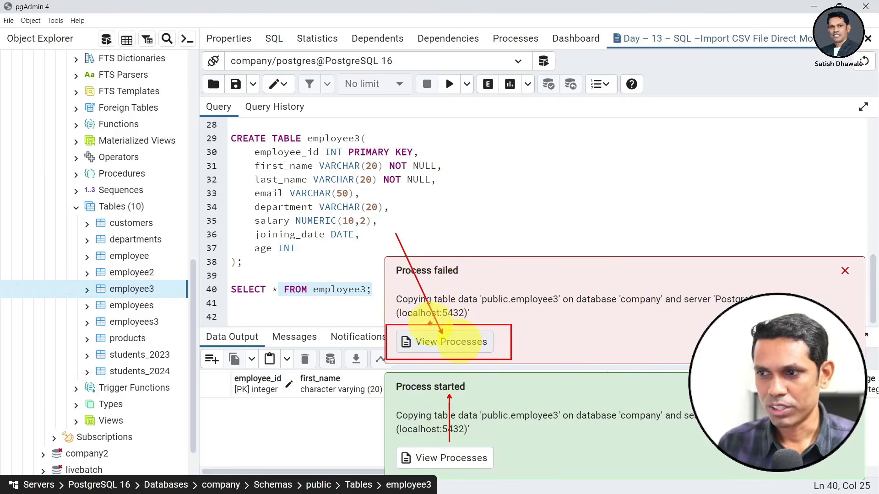
Open the details of the failed employee3 import process, read its error output, and close them
click(451, 348)
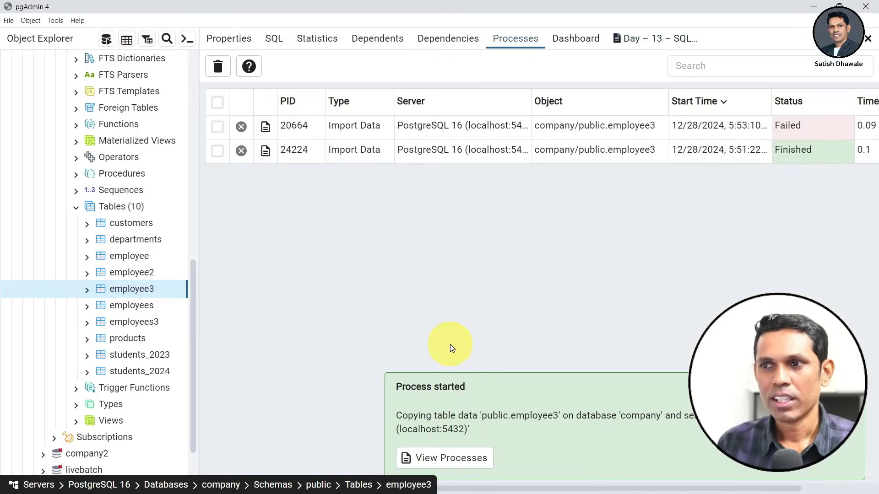
click(265, 128)
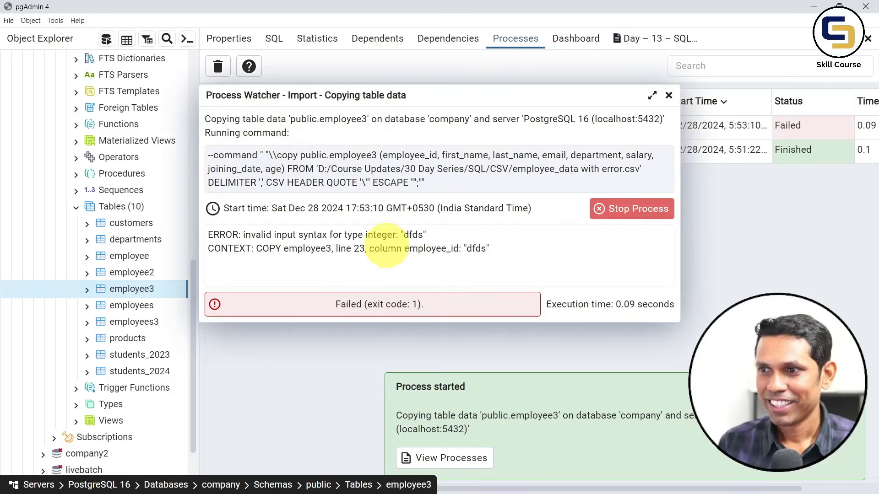
mouse_move(201, 226)
mouse_down()
mouse_move(297, 265)
mouse_move(501, 266)
mouse_up()
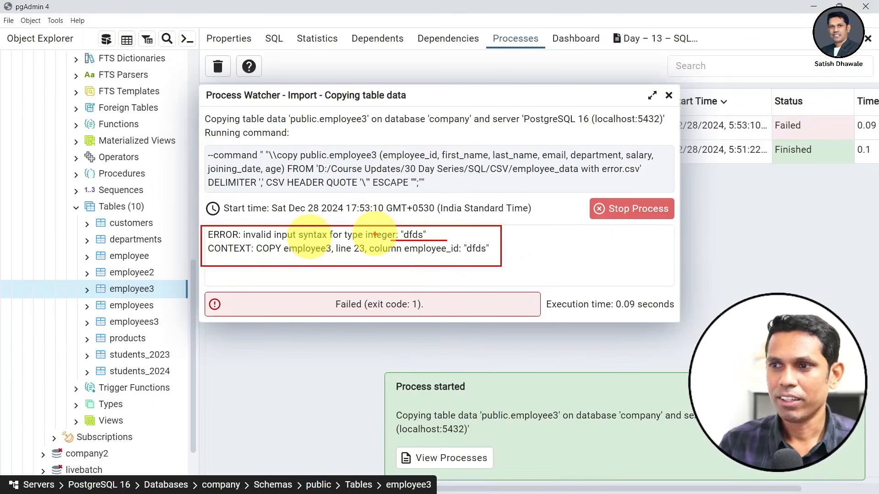
click(666, 93)
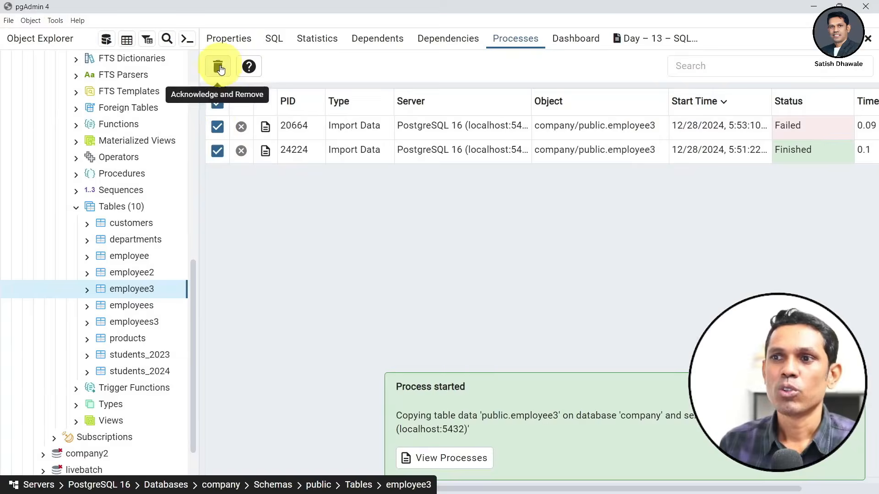
Acknowledge and remove all listed import processes, and return to the query script
click(219, 68)
click(614, 147)
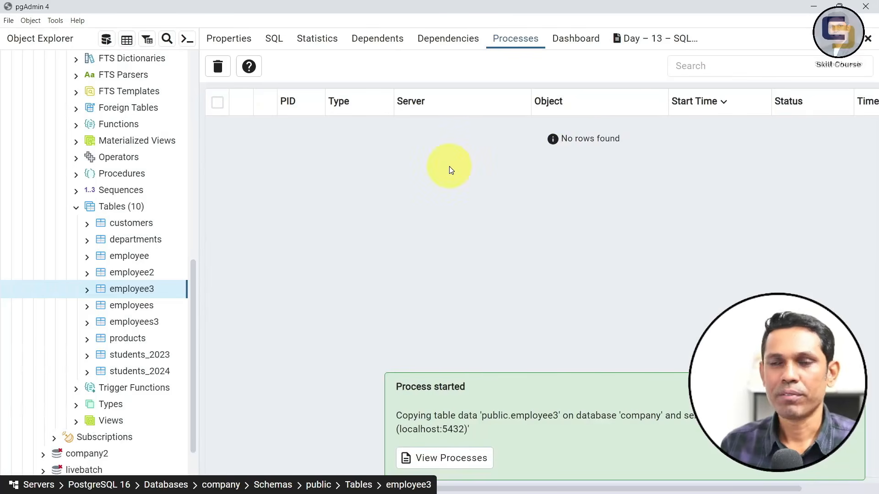
click(638, 44)
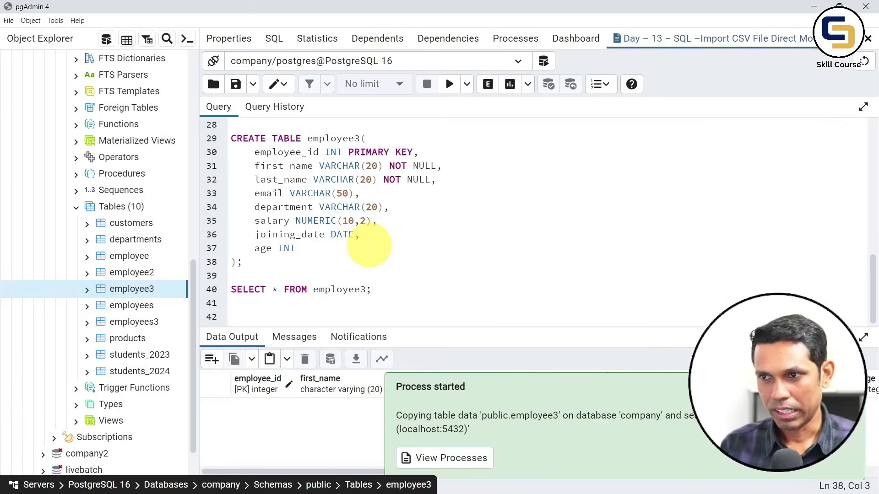
Switch to employee_data with error.csv in Excel, examine cell A23 and the other employee IDs in column A, and return to the pgAdmin query script
key(alt+Tab)
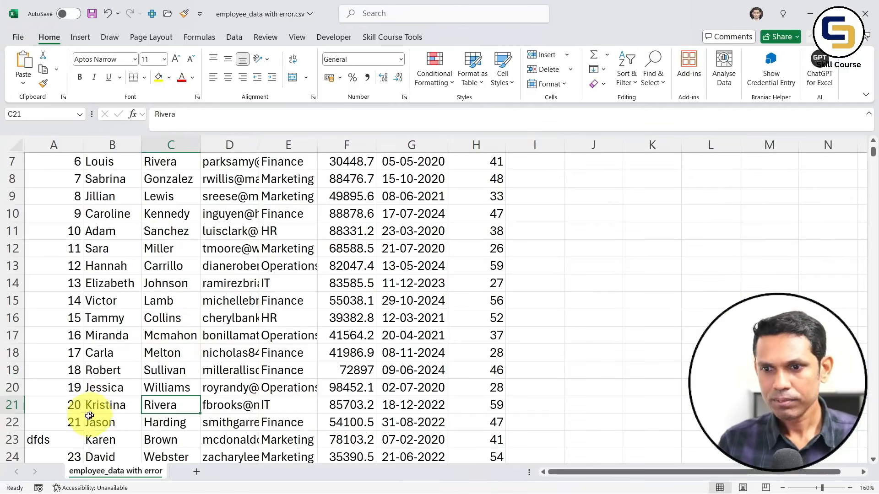
click(51, 440)
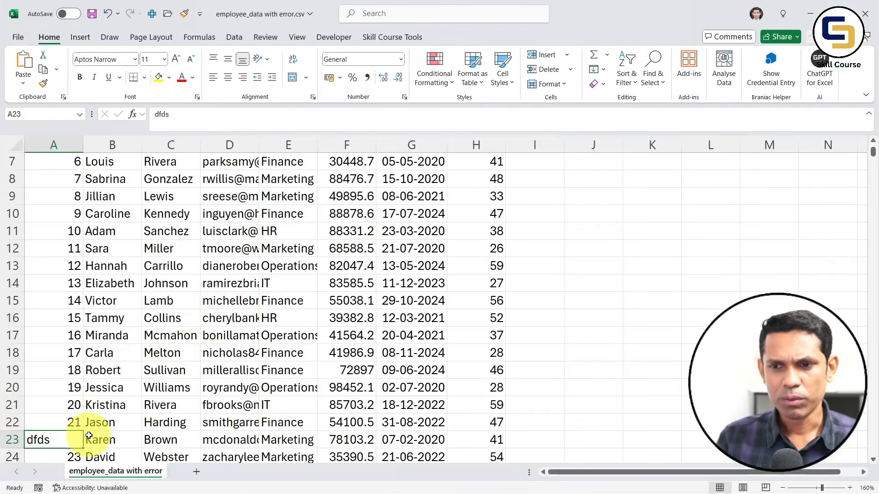
click(158, 336)
scroll(65, 346, down, 3)
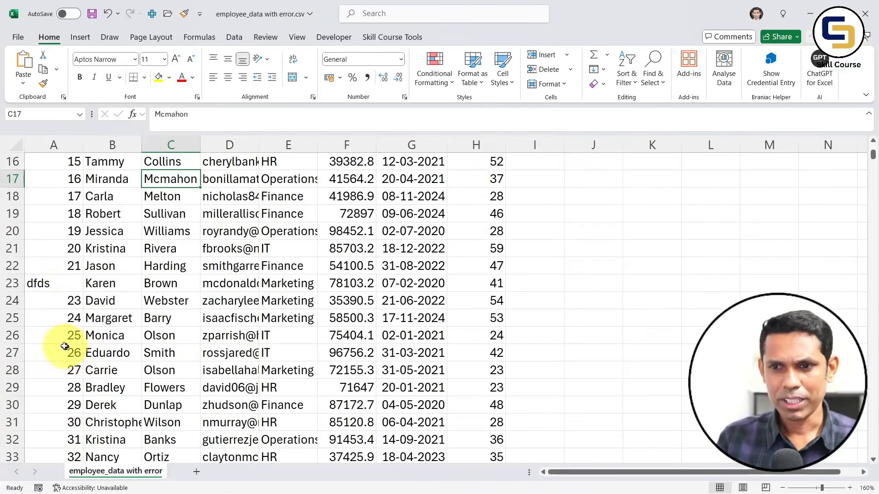
scroll(62, 341, up, 3)
scroll(60, 339, down, 8)
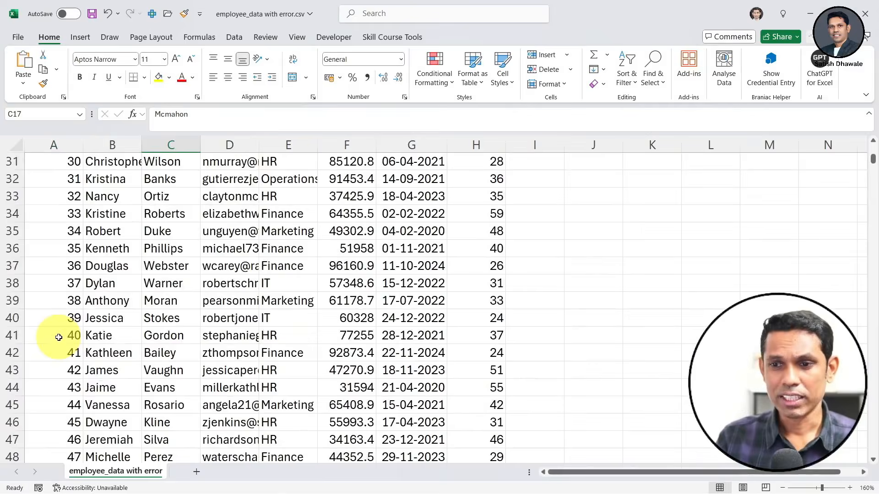
scroll(59, 337, down, 16)
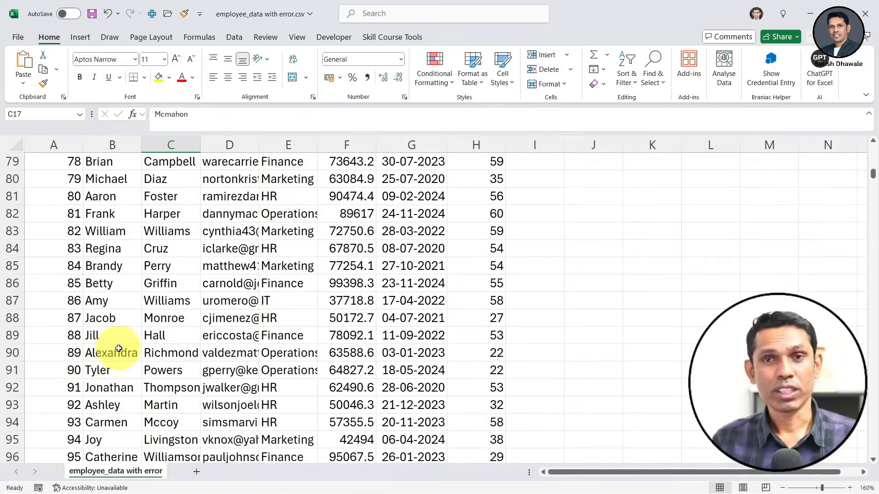
click(118, 349)
click(809, 14)
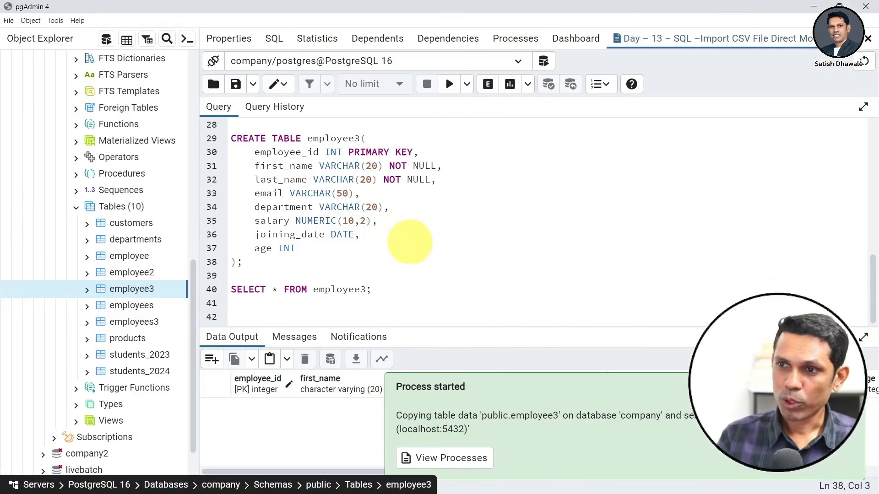
click(446, 315)
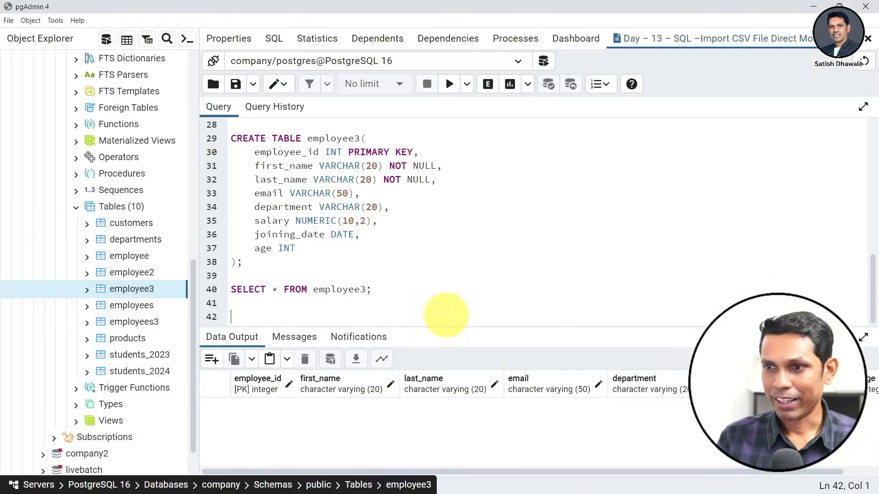